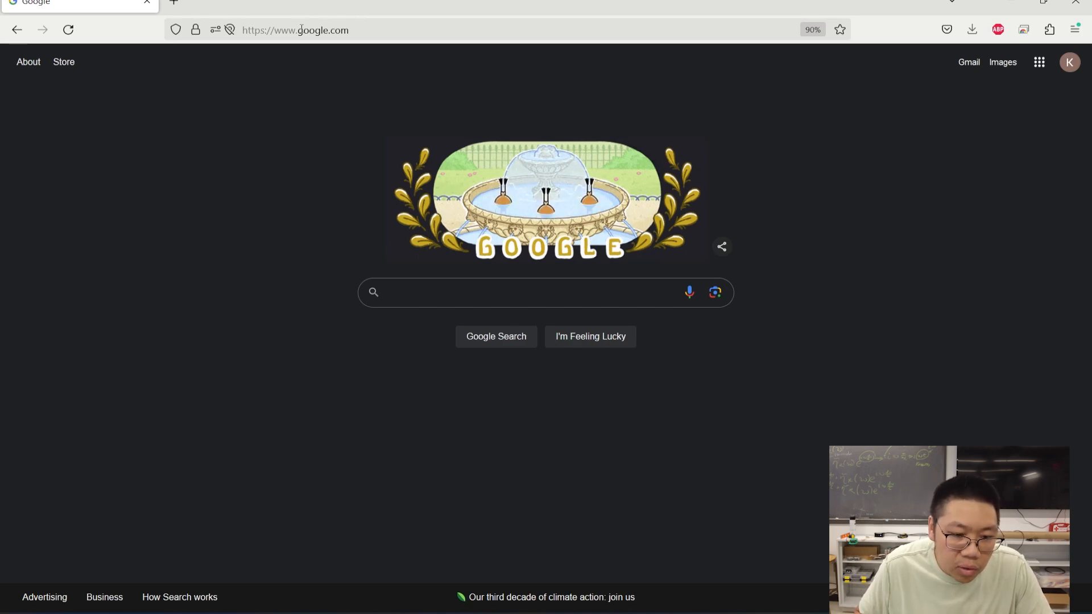
- Search Google for 'godadfy' to find GoDaddy
{"action": "left_click_drag", "start_coordinate": [297, 30], "coordinate": [328, 33]}
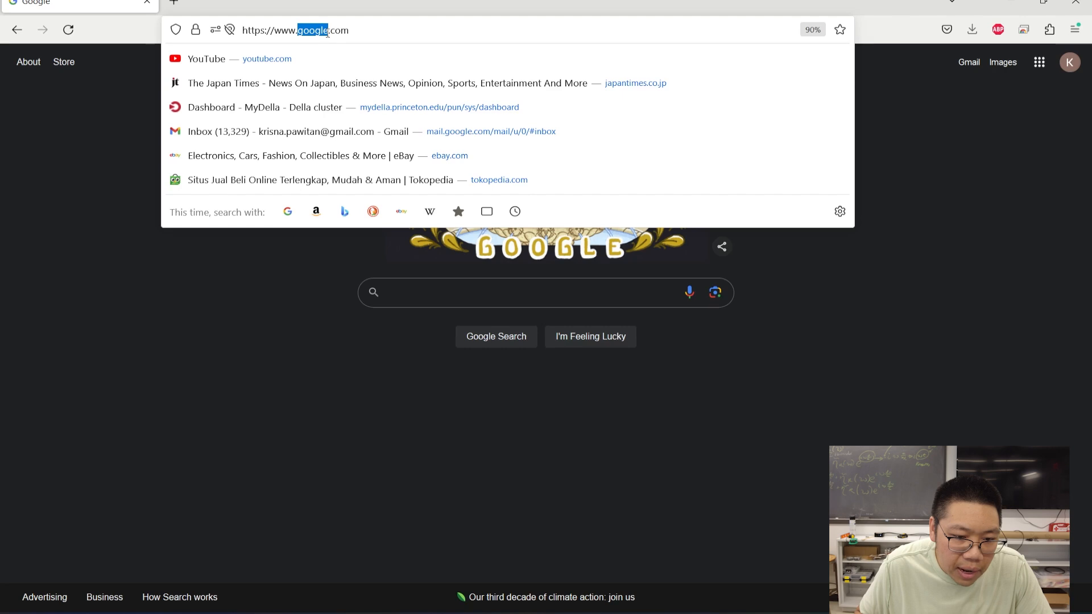
{"action": "left_click", "coordinate": [310, 290]}
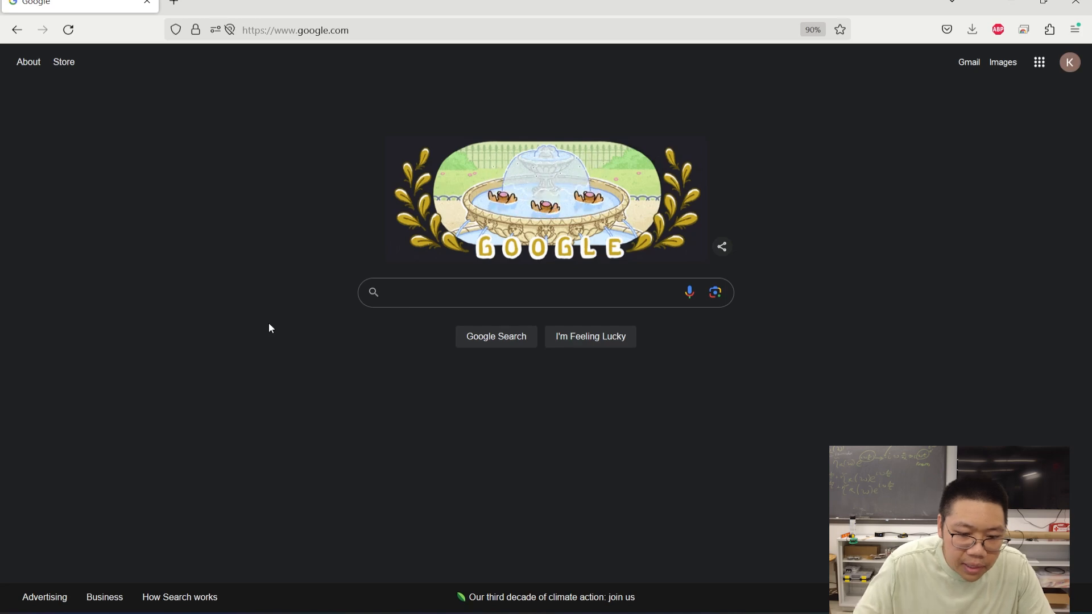
{"action": "left_click", "coordinate": [421, 293]}
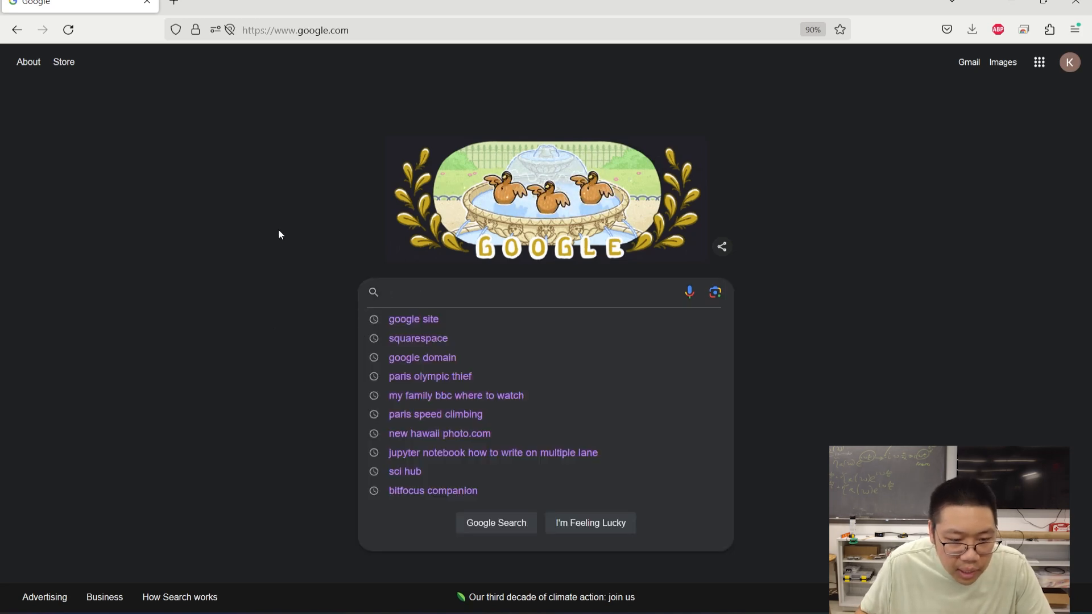
{"action": "left_click", "coordinate": [278, 233]}
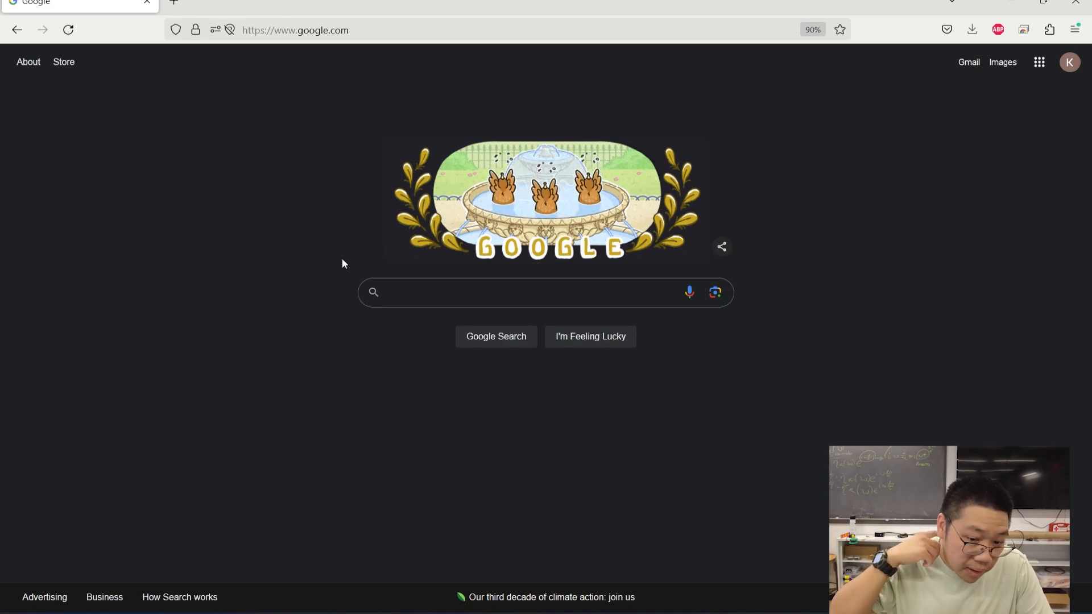
{"action": "left_click", "coordinate": [427, 292]}
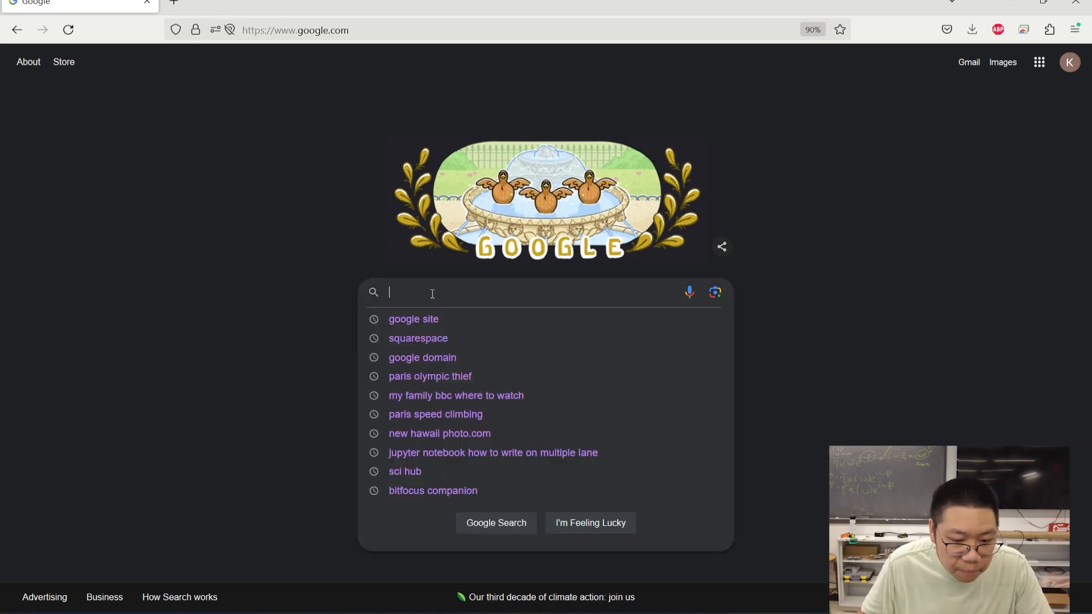
{"action": "type", "text": "godad"}
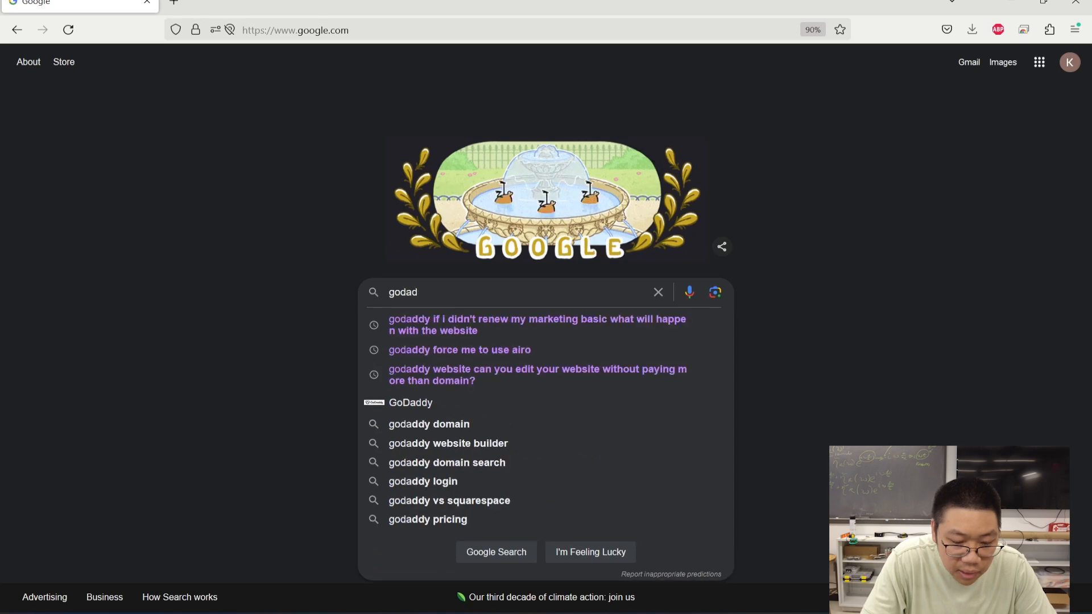
{"action": "type", "text": "fy"}
{"action": "key", "text": "Return"}
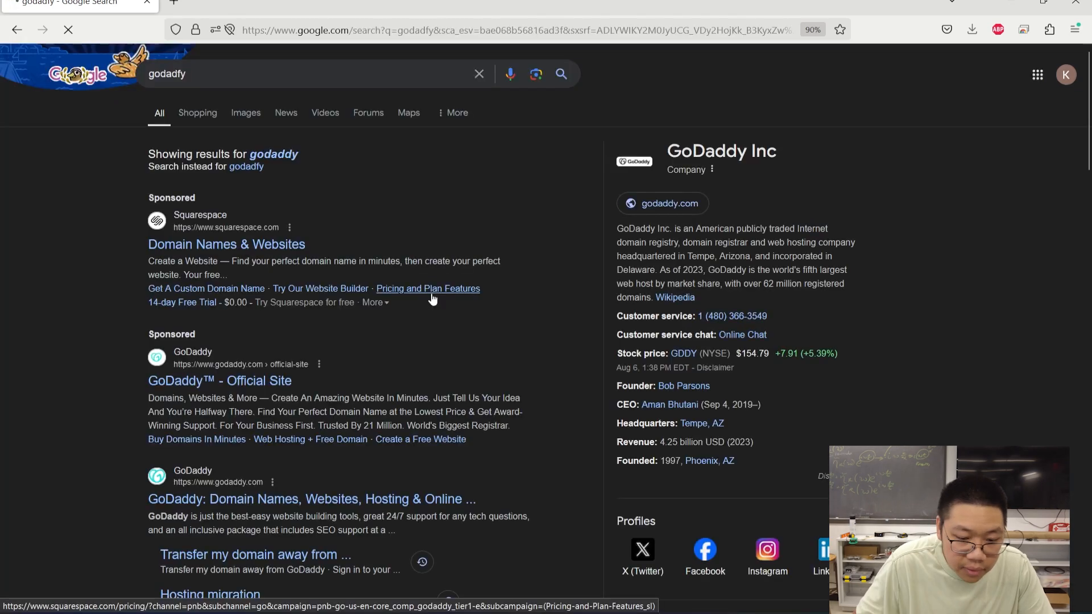
- Switch to the corrected 'godaddy' results and open the GoDaddy™ Official Site in a new tab
{"action": "left_click", "coordinate": [291, 155]}
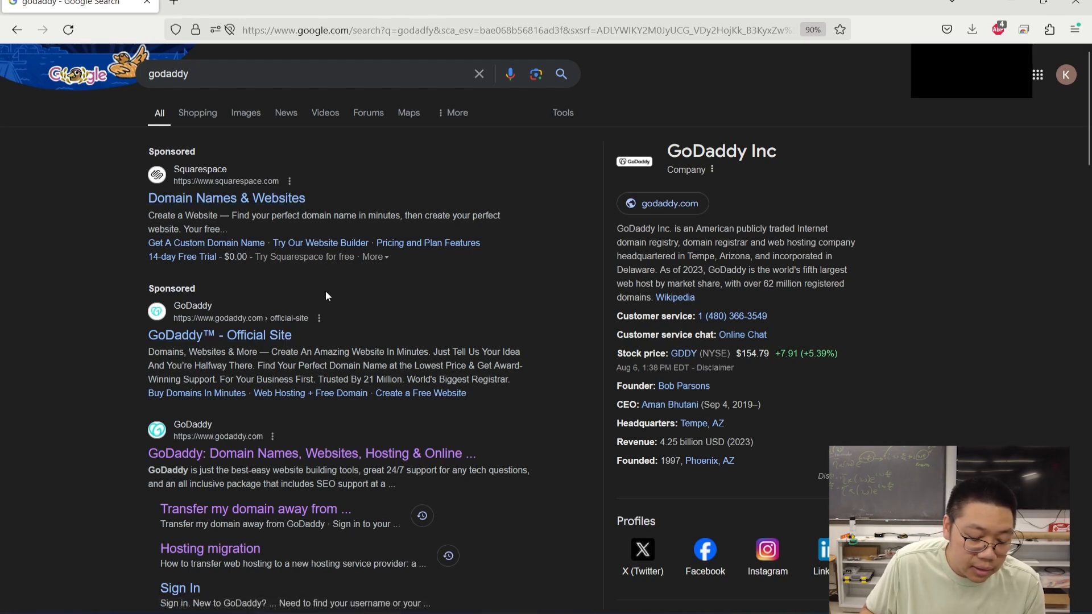
{"action": "left_click", "coordinate": [251, 340]}
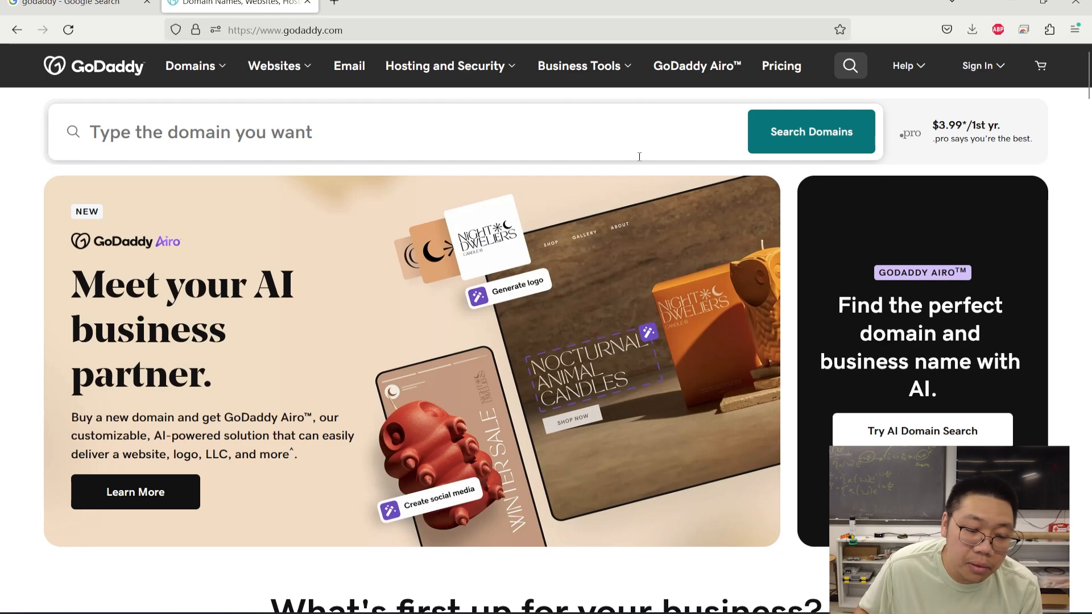
- Check GoDaddy availability for the domain name makerspaceid
{"action": "left_click", "coordinate": [437, 144]}
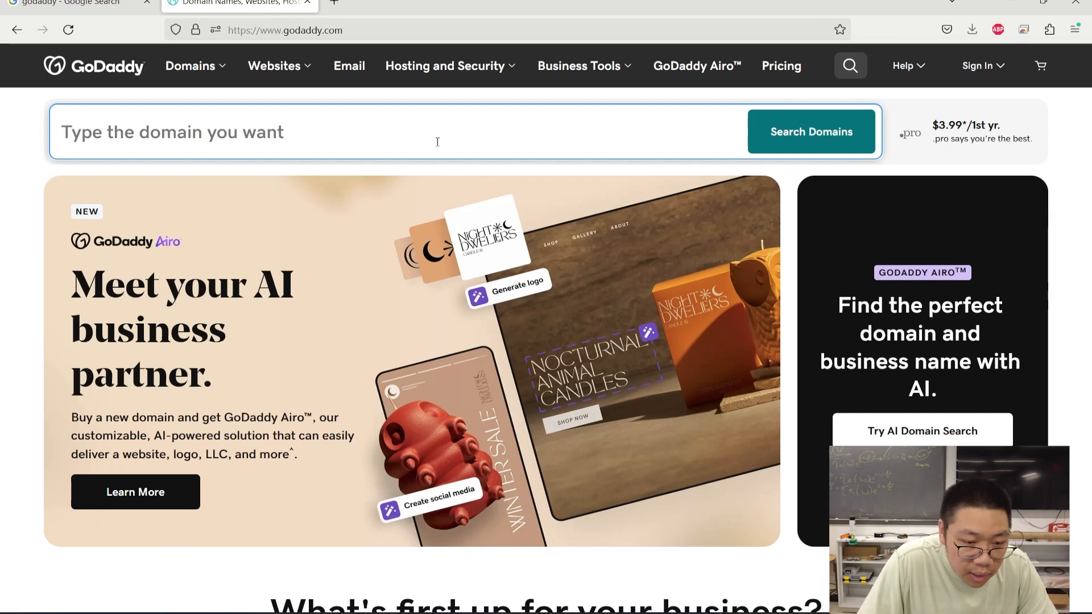
{"action": "type", "text": "m"}
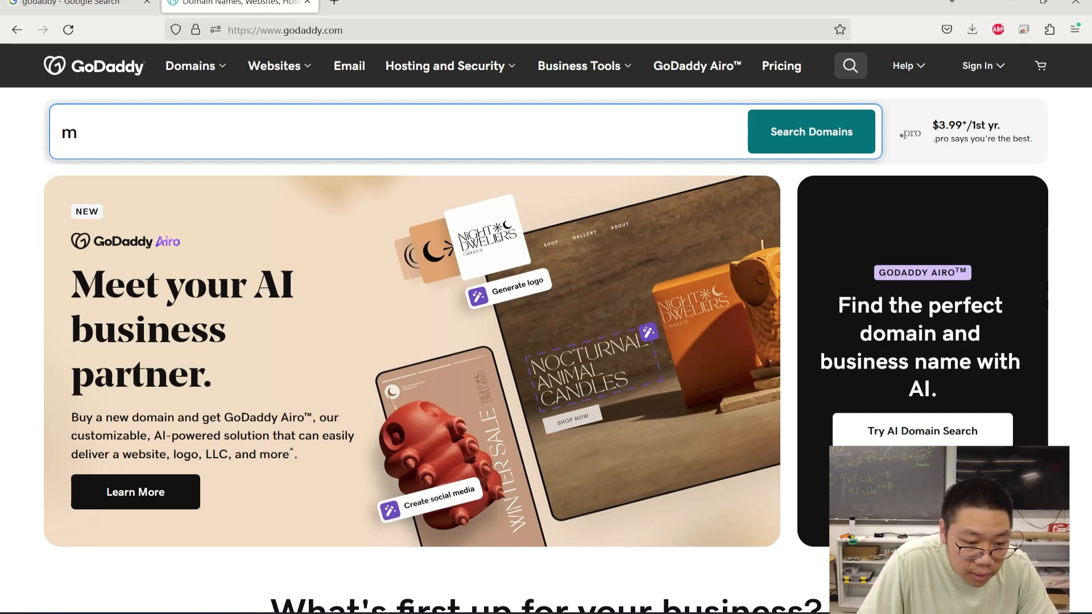
{"action": "type", "text": "ake"}
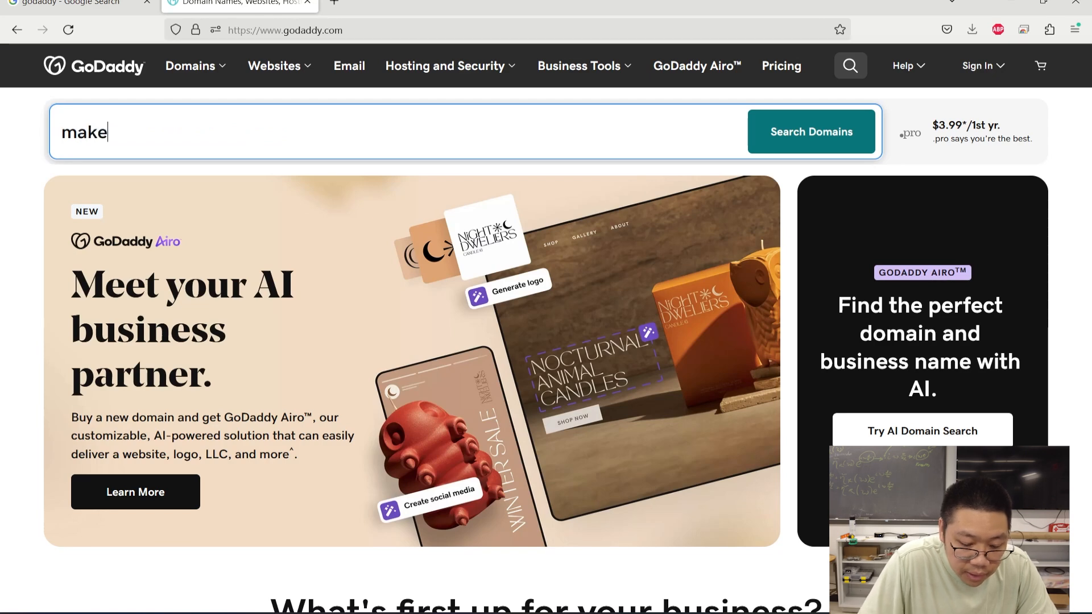
{"action": "type", "text": "rspace"}
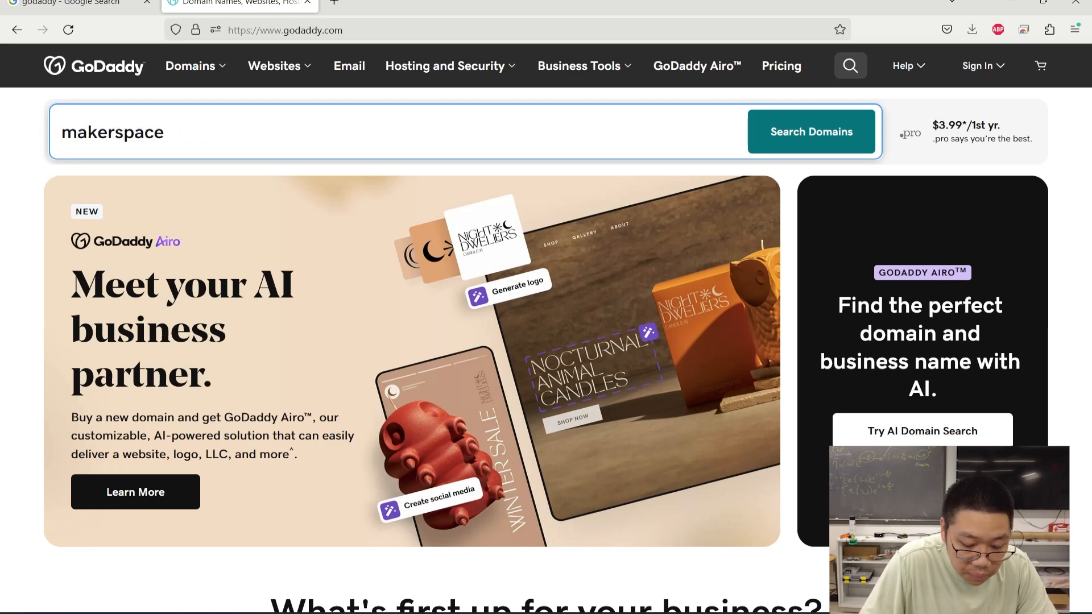
{"action": "type", "text": "dotid"}
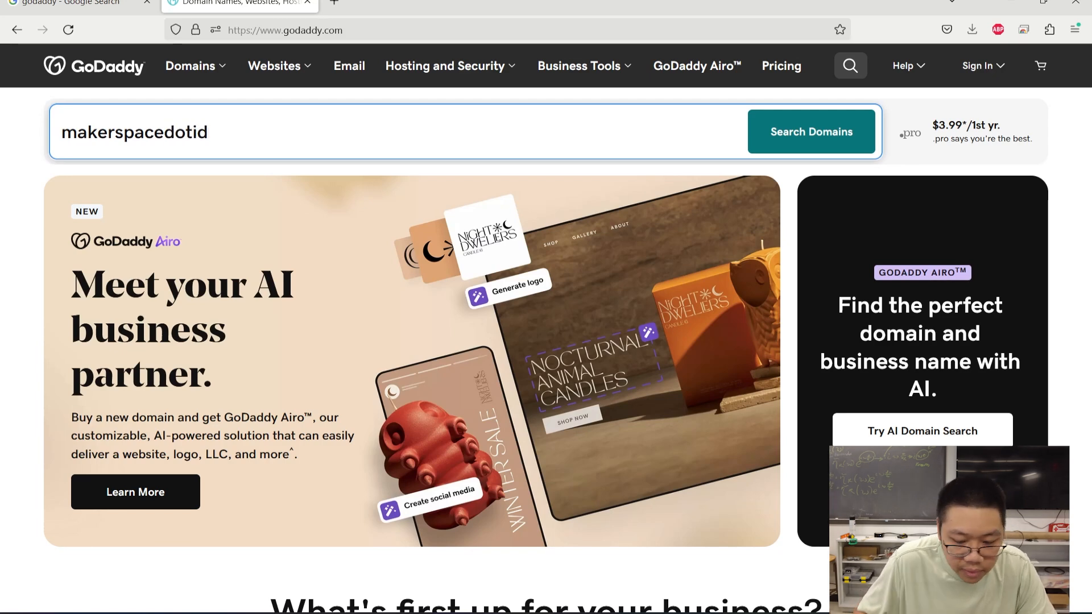
{"action": "key", "text": "BackSpace"}
{"action": "key", "text": "BackSpace"}
{"action": "key", "text": "BackSpace"}
{"action": "key", "text": "BackSpace"}
{"action": "key", "text": "BackSpace"}
{"action": "type", "text": "id"}
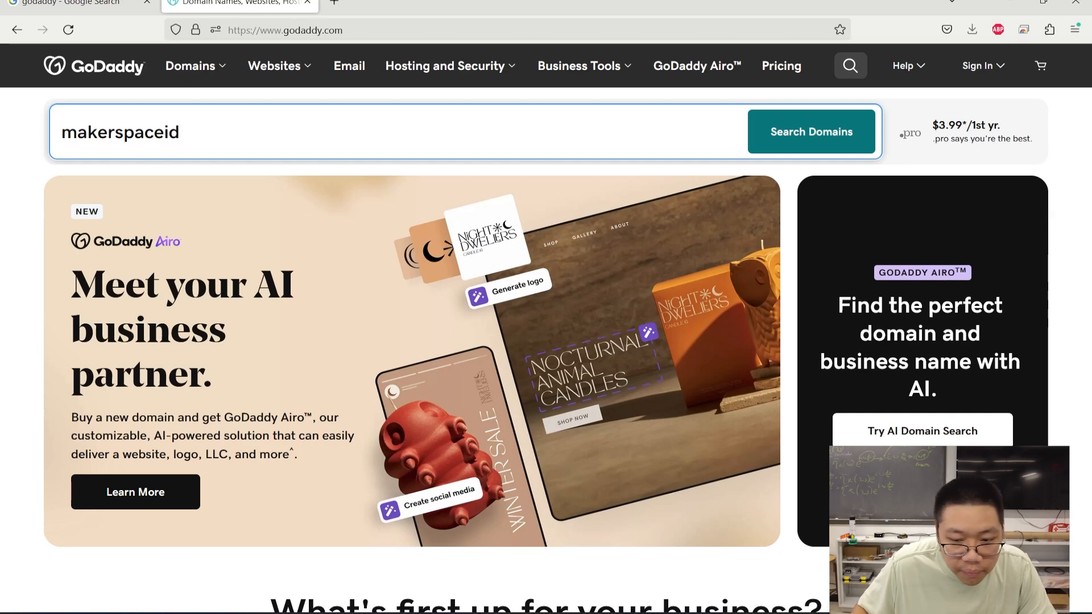
{"action": "left_click", "coordinate": [811, 147]}
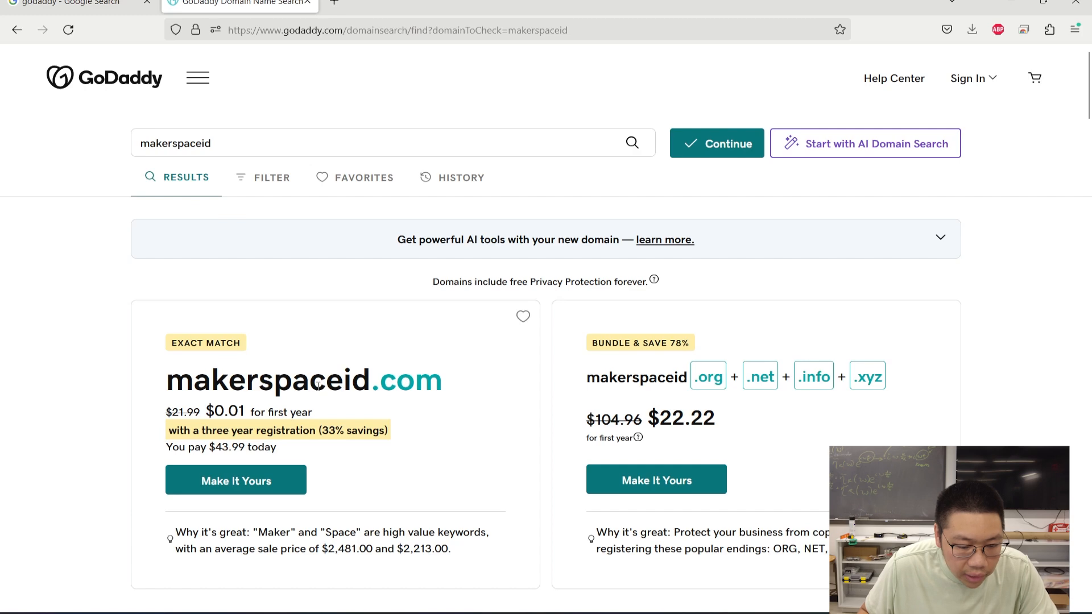
- Return to the GoDaddy homepage and search for the domain makerspaceindonesia
{"action": "left_click", "coordinate": [240, 142]}
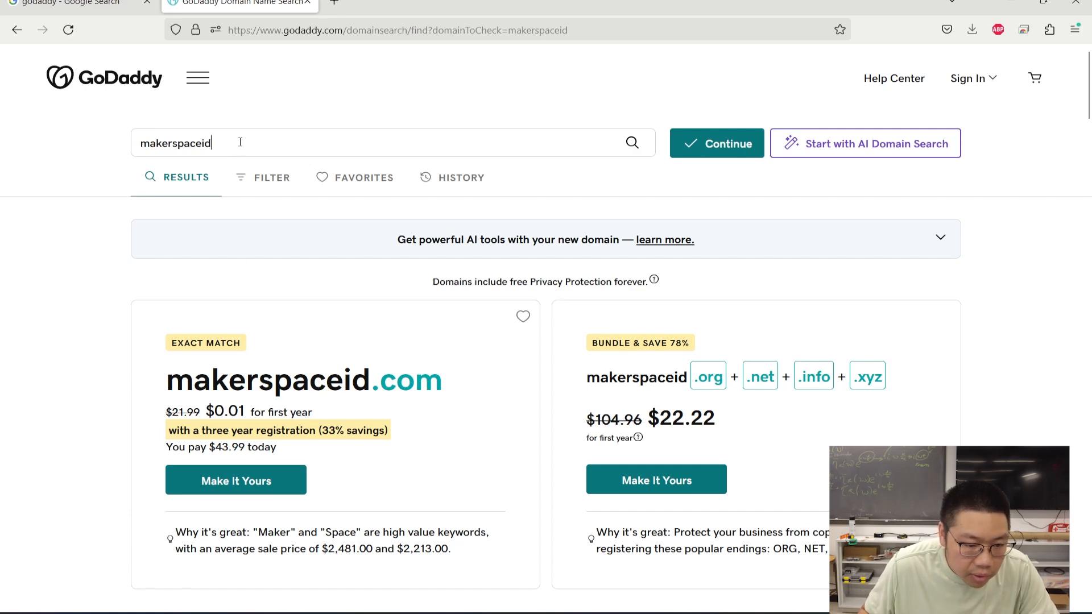
{"action": "key", "text": "BackSpace"}
{"action": "key", "text": "BackSpace"}
{"action": "key", "text": "alt+Left"}
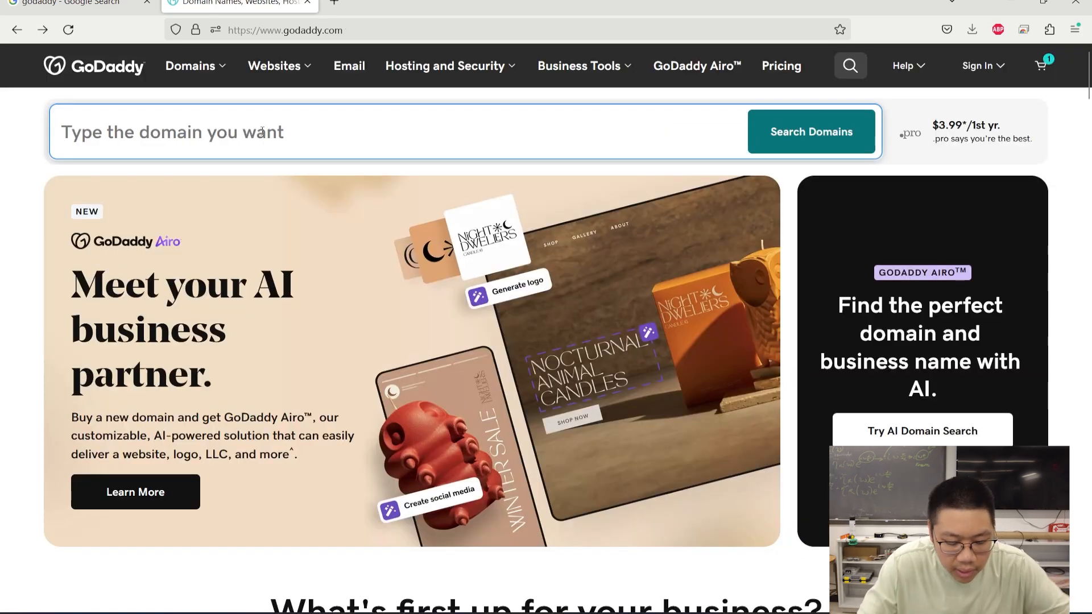
{"action": "type", "text": "m"}
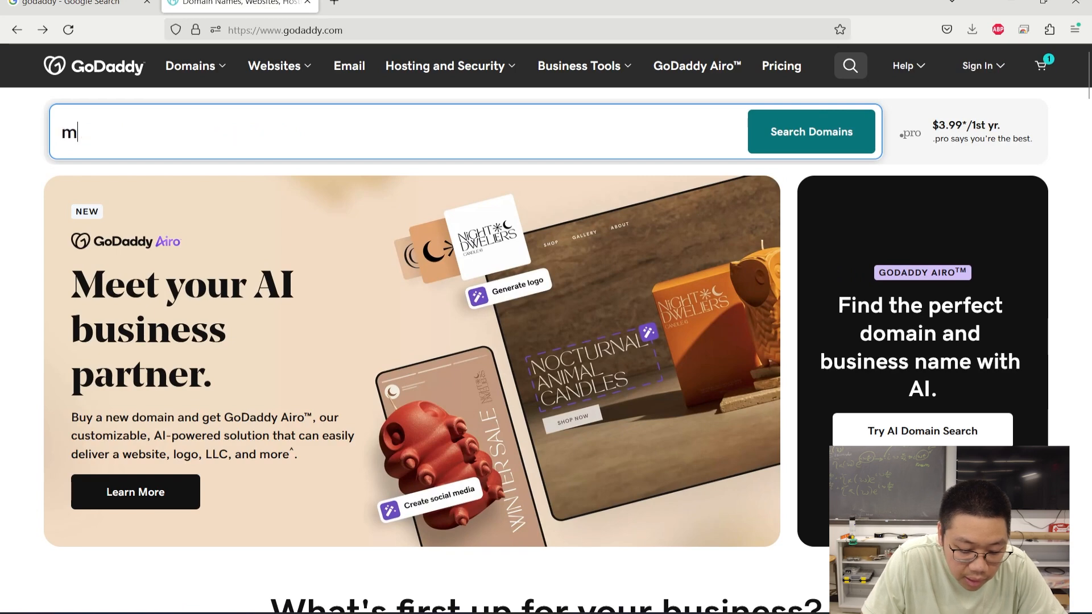
{"action": "type", "text": "akerspaceindonesia"}
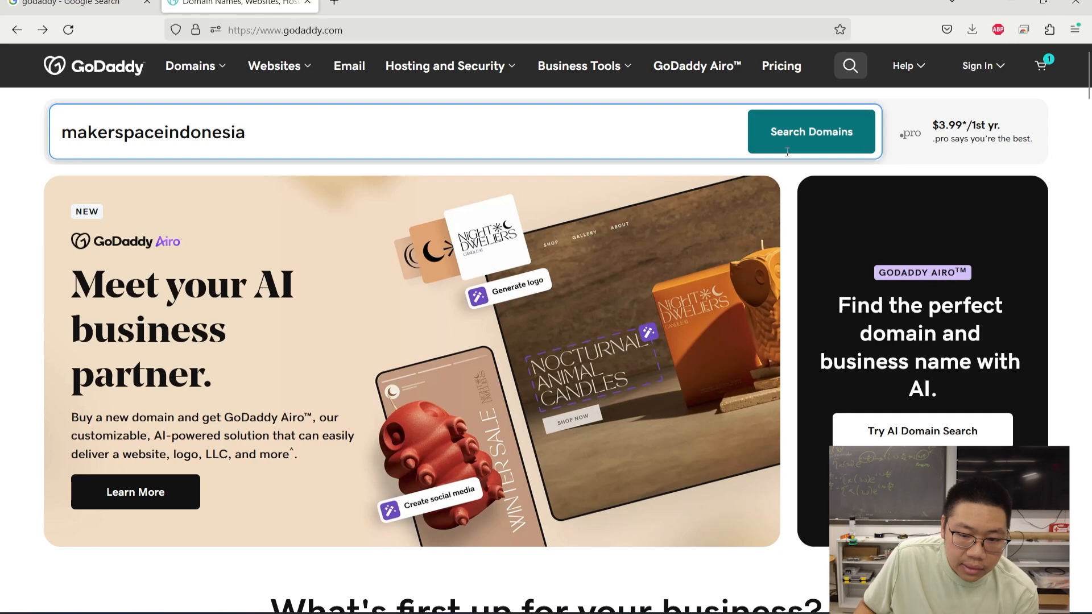
{"action": "left_click", "coordinate": [789, 135]}
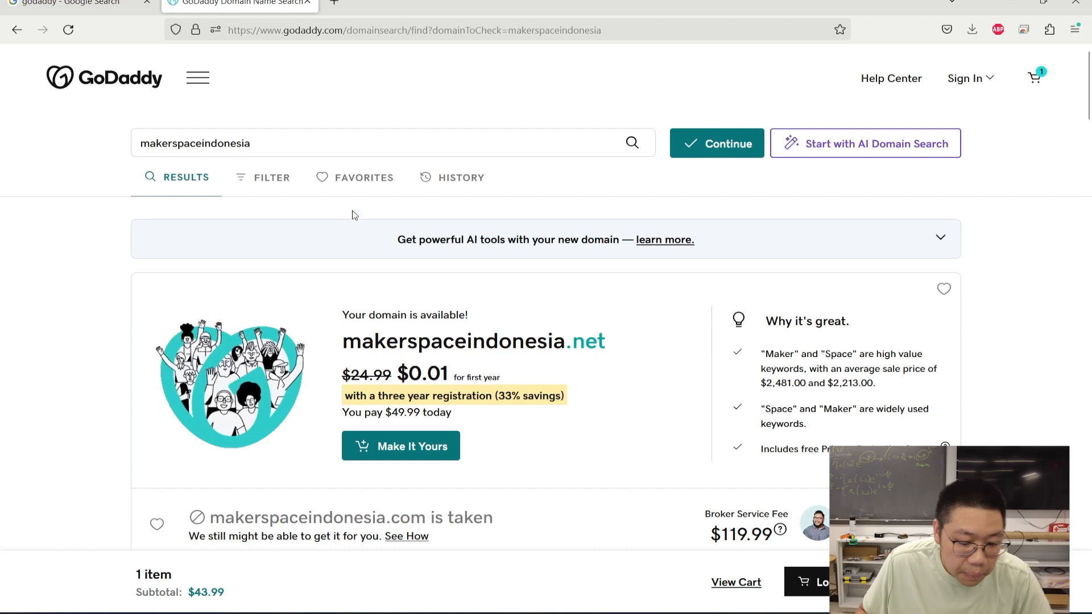
- Add makerspaceindonesia.net to the cart with Make It Yours and continue
{"action": "scroll", "coordinate": [483, 309], "scroll_direction": "down", "scroll_amount": 1}
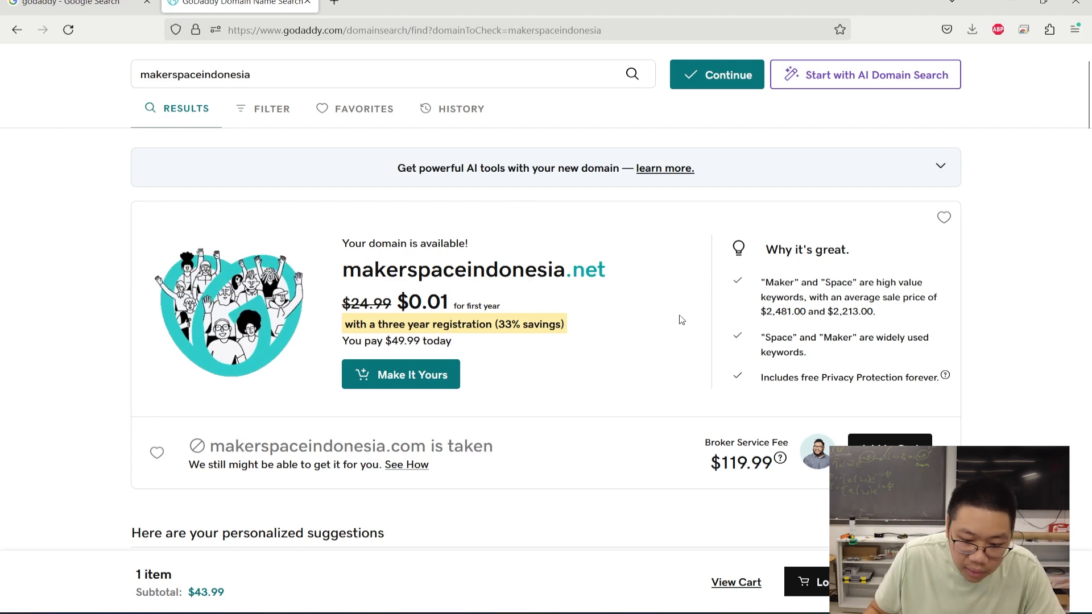
{"action": "left_click", "coordinate": [439, 379]}
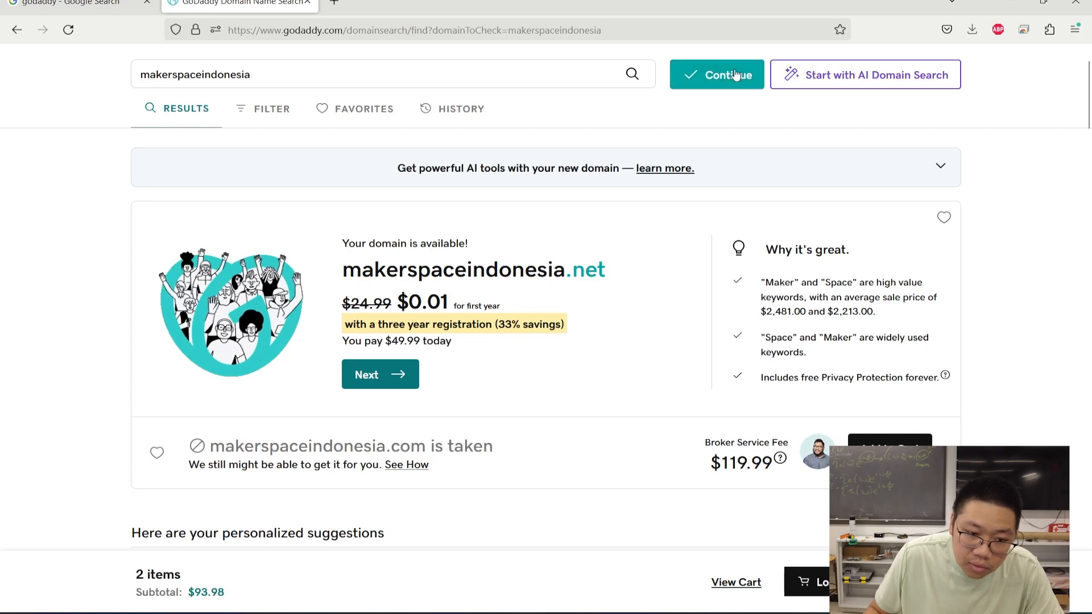
{"action": "left_click", "coordinate": [736, 74]}
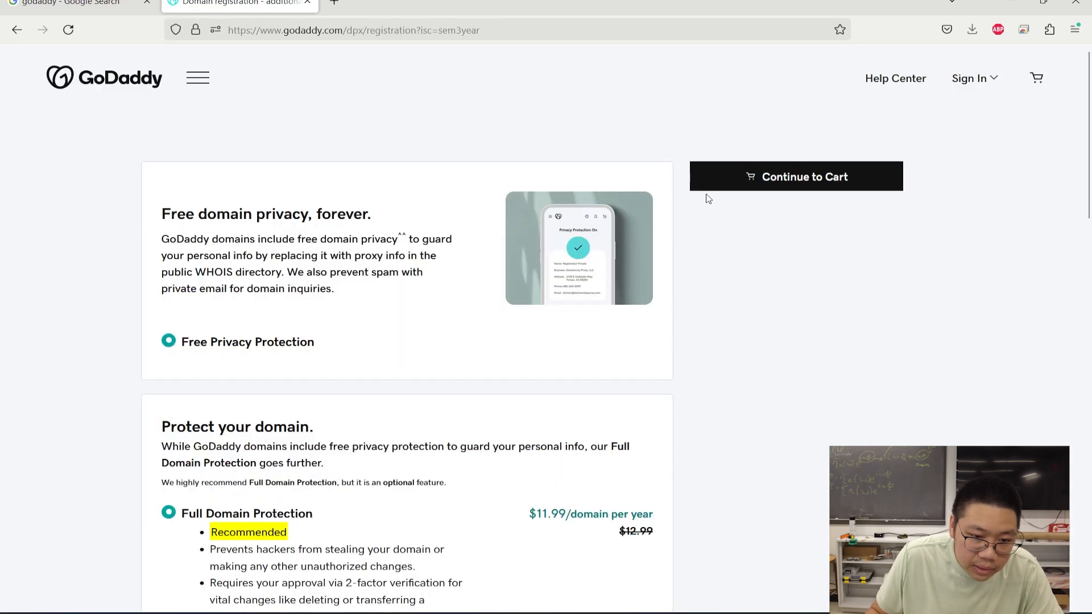
- Decline domain protection, keep No Professional Email, and continue to the cart
{"action": "scroll", "coordinate": [726, 312], "scroll_direction": "down", "scroll_amount": 3}
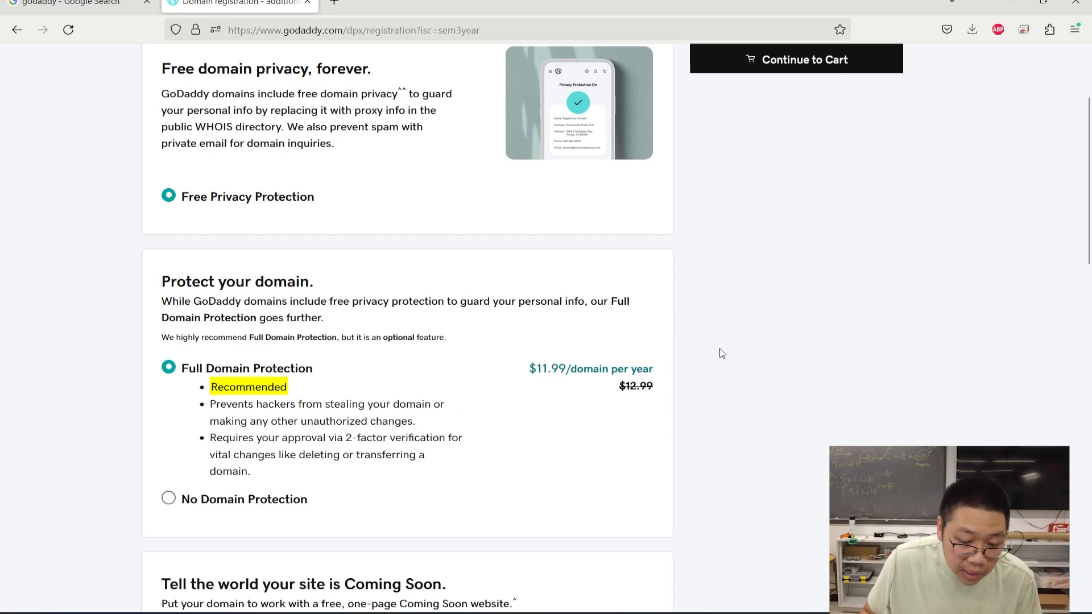
{"action": "scroll", "coordinate": [604, 334], "scroll_direction": "down", "scroll_amount": 3}
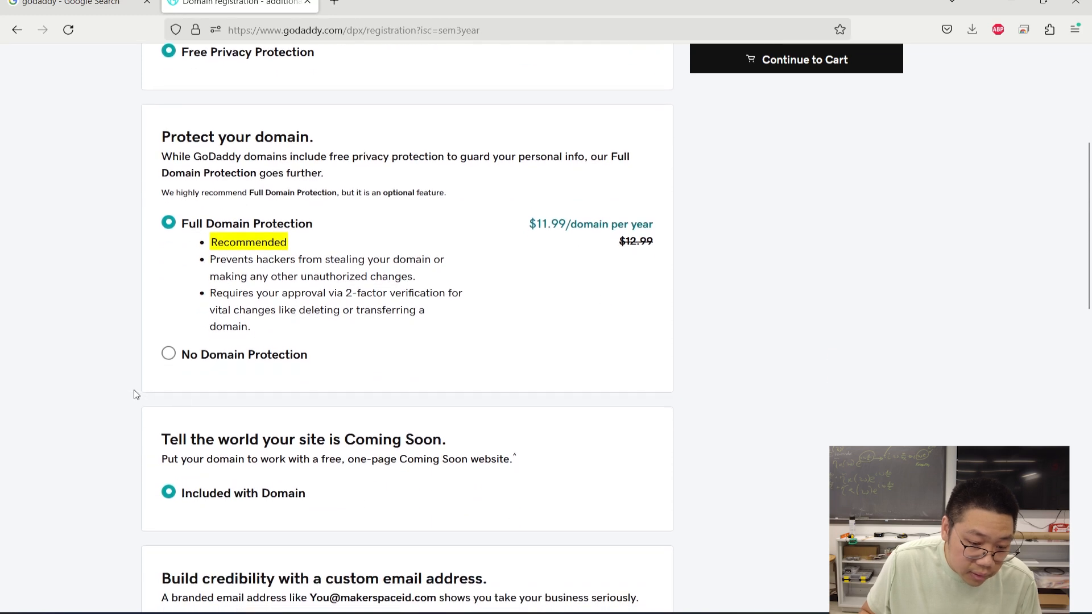
{"action": "left_click", "coordinate": [168, 362]}
{"action": "scroll", "coordinate": [478, 370], "scroll_direction": "down", "scroll_amount": 3}
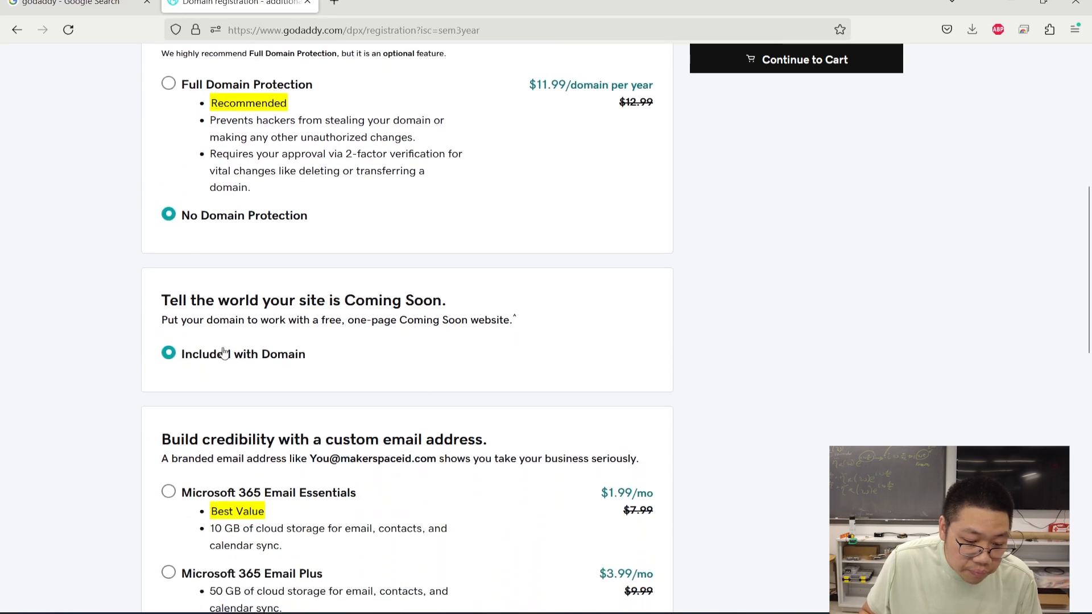
{"action": "scroll", "coordinate": [317, 328], "scroll_direction": "down", "scroll_amount": 3}
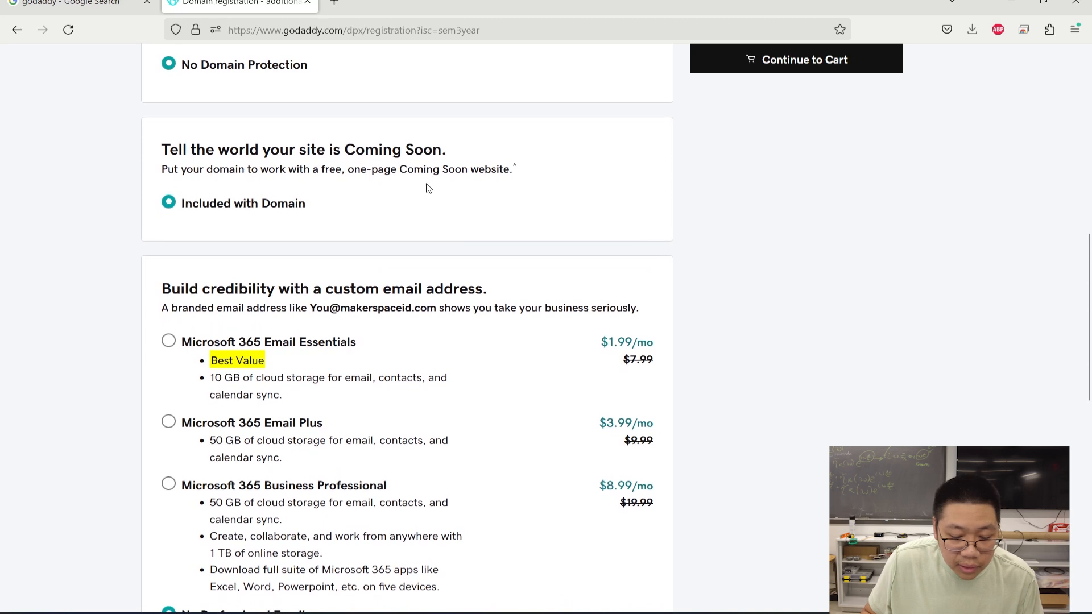
{"action": "scroll", "coordinate": [419, 233], "scroll_direction": "down", "scroll_amount": 1}
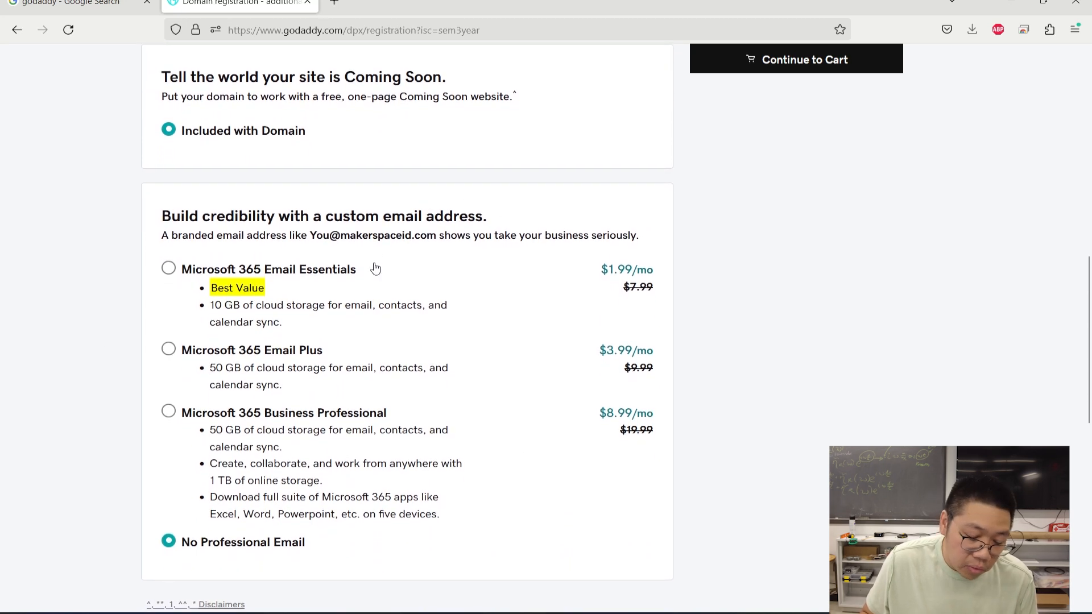
{"action": "scroll", "coordinate": [464, 335], "scroll_direction": "down", "scroll_amount": 2}
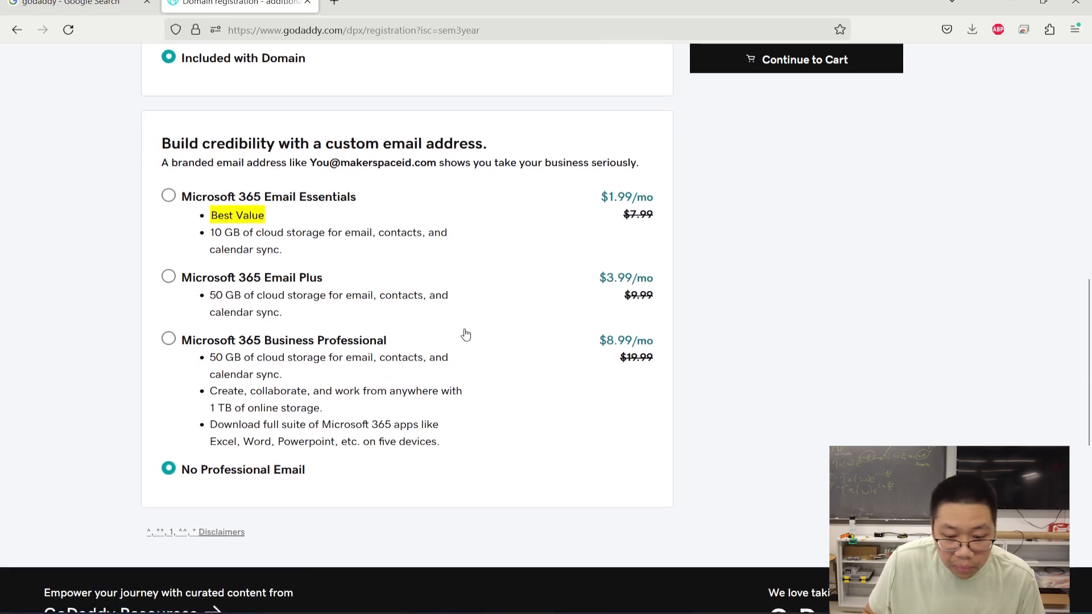
{"action": "scroll", "coordinate": [166, 407], "scroll_direction": "up", "scroll_amount": 5}
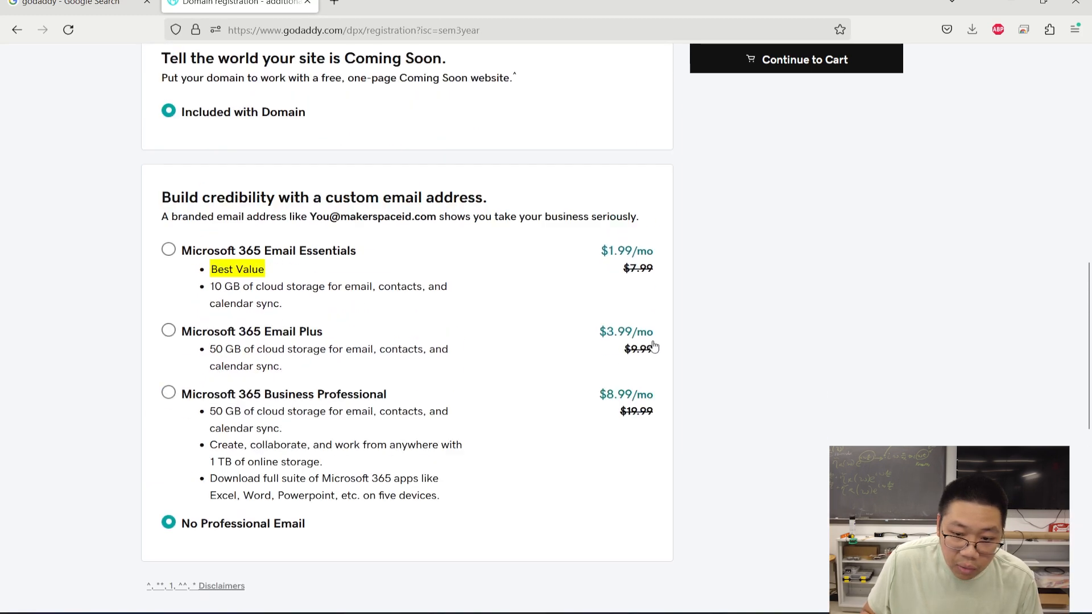
{"action": "left_click", "coordinate": [818, 69]}
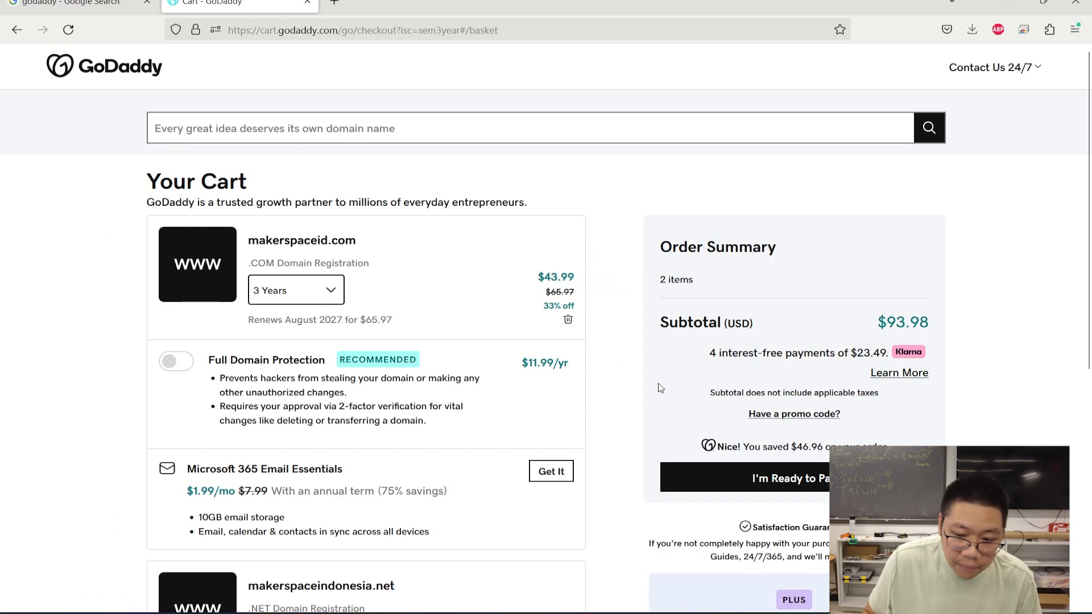
- Remove makerspaceid.com from the cart and set makerspaceindonesia.net to a 1 Year term
{"action": "scroll", "coordinate": [617, 295], "scroll_direction": "down", "scroll_amount": 1}
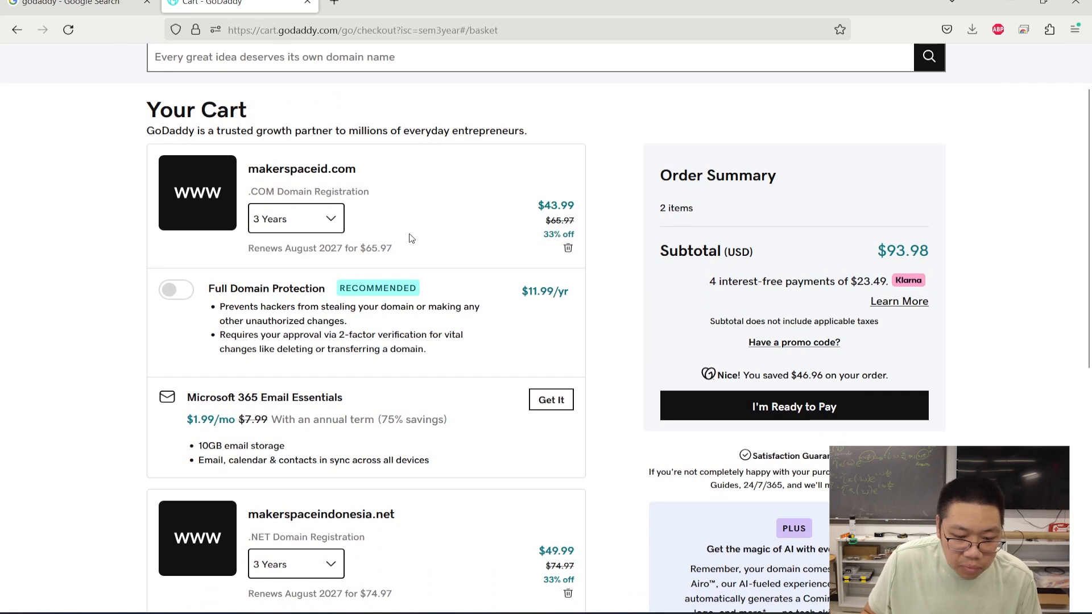
{"action": "left_click", "coordinate": [568, 247]}
{"action": "scroll", "coordinate": [442, 281], "scroll_direction": "down", "scroll_amount": 2}
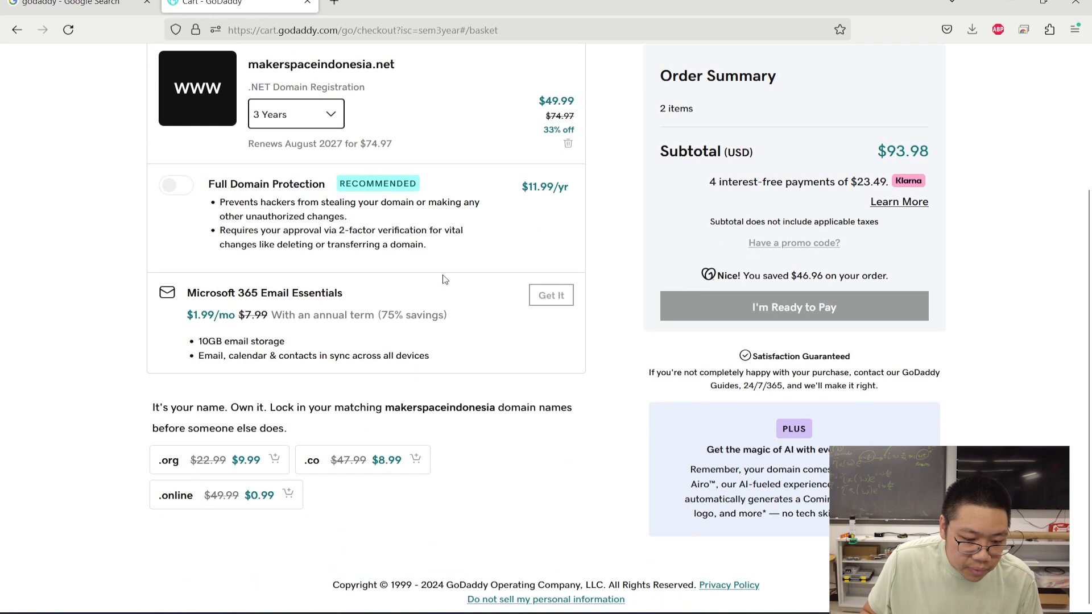
{"action": "scroll", "coordinate": [446, 280], "scroll_direction": "up", "scroll_amount": 2}
{"action": "scroll", "coordinate": [444, 280], "scroll_direction": "up", "scroll_amount": 1}
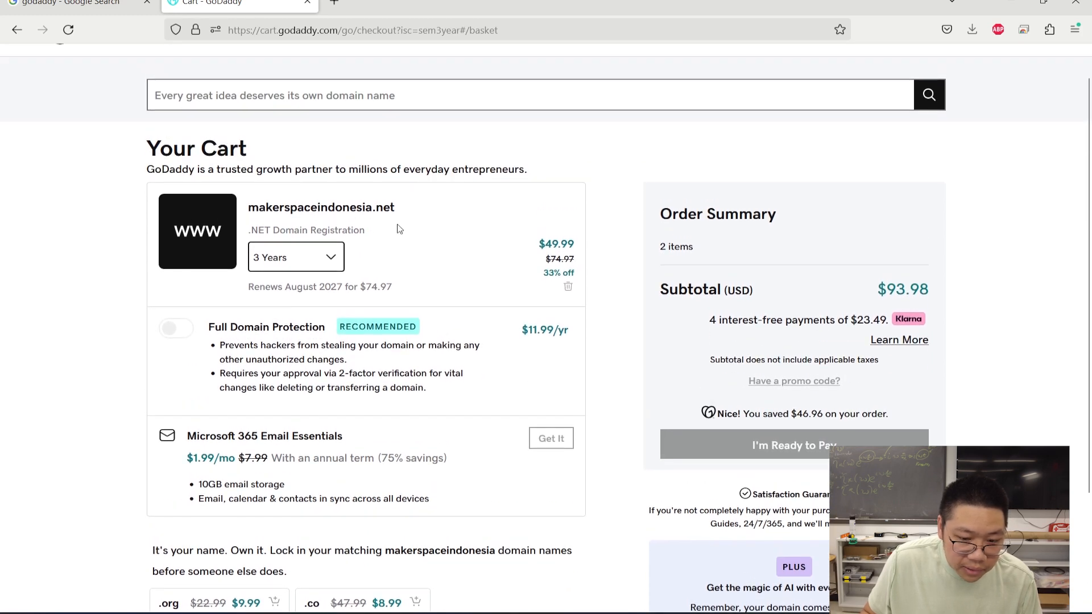
{"action": "left_click", "coordinate": [336, 261]}
{"action": "left_click", "coordinate": [270, 290]}
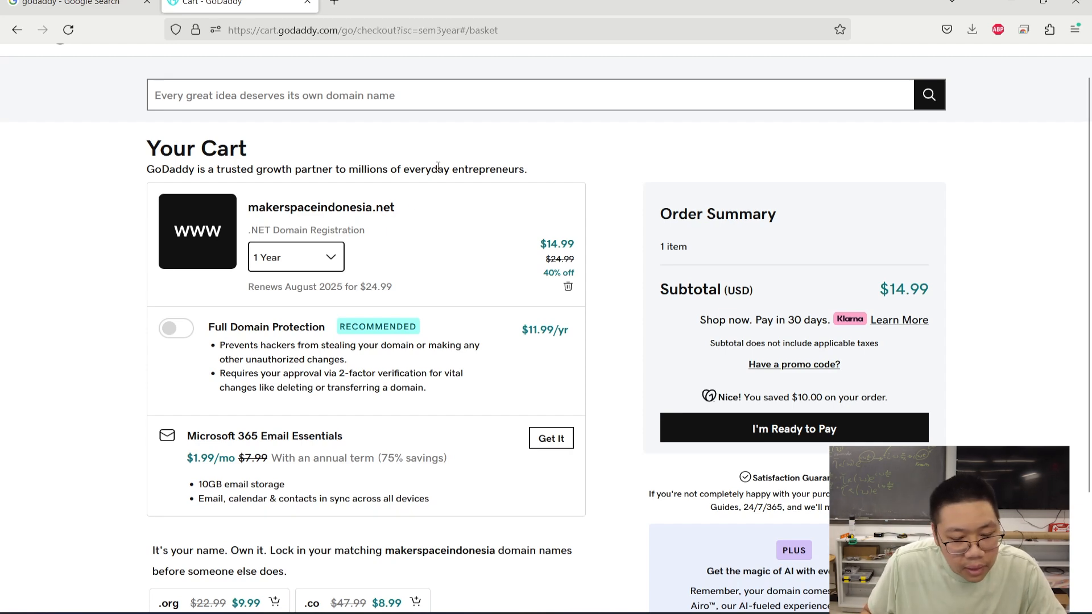
{"action": "scroll", "coordinate": [435, 166], "scroll_direction": "up", "scroll_amount": 1}
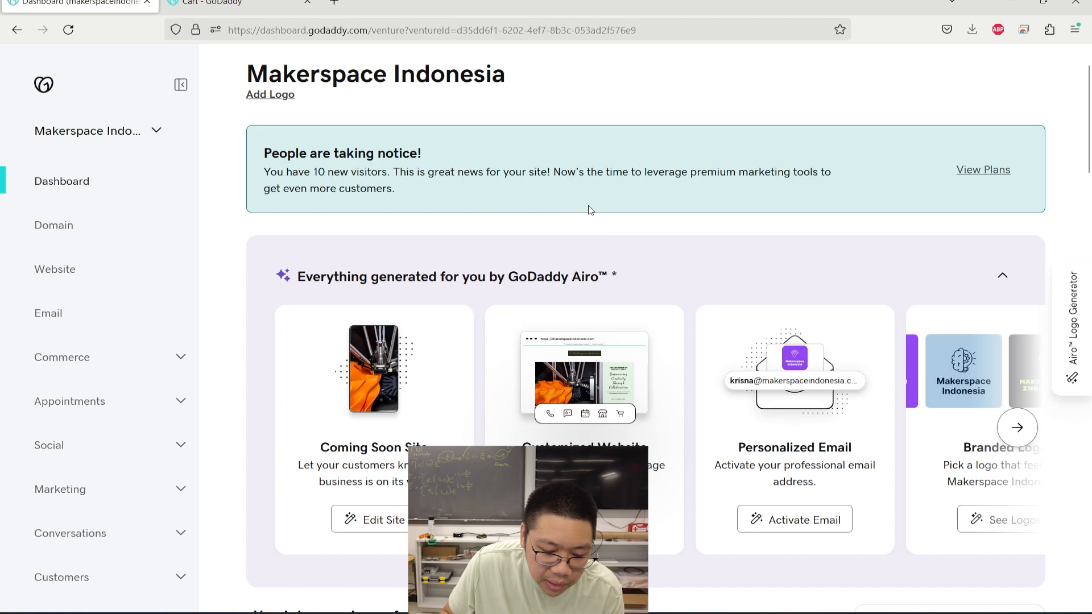
- Open the Coming Soon site editor, then go back to the Website overview
{"action": "scroll", "coordinate": [589, 209], "scroll_direction": "down", "scroll_amount": 6}
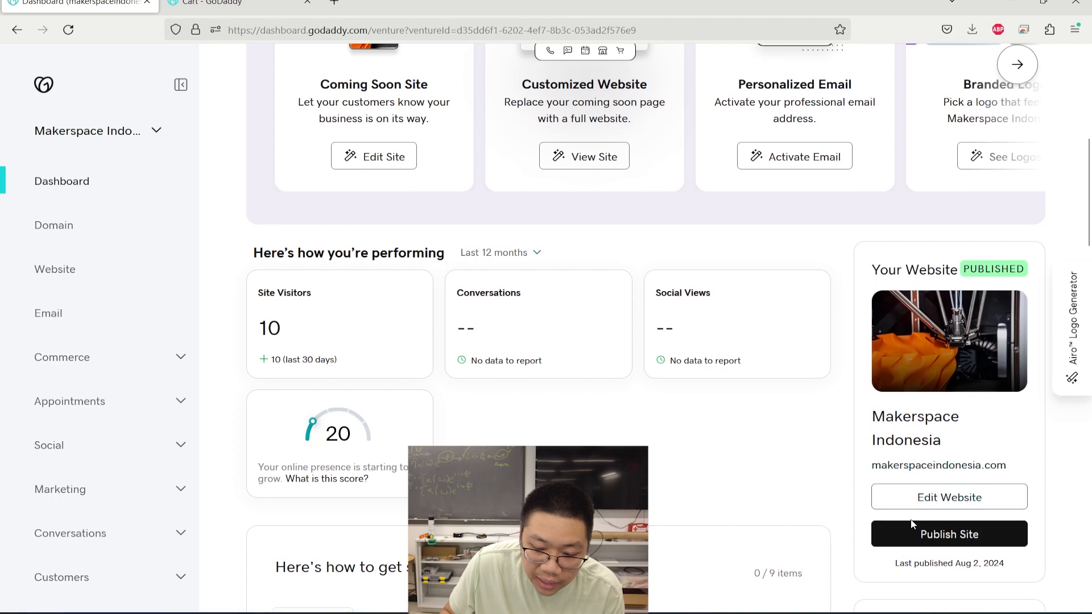
{"action": "left_click", "coordinate": [968, 497]}
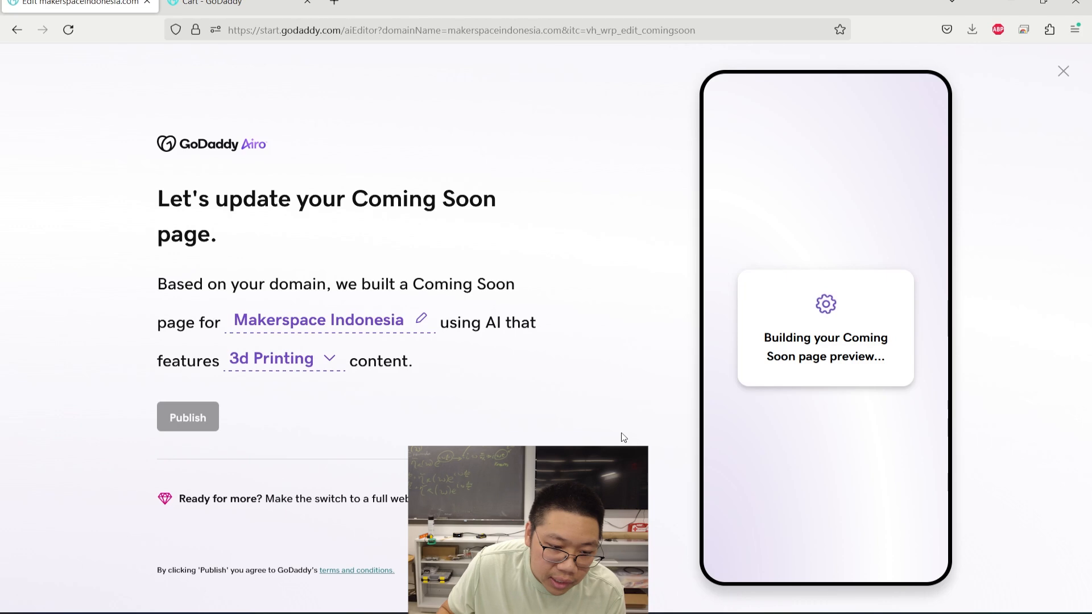
{"action": "left_click", "coordinate": [17, 30]}
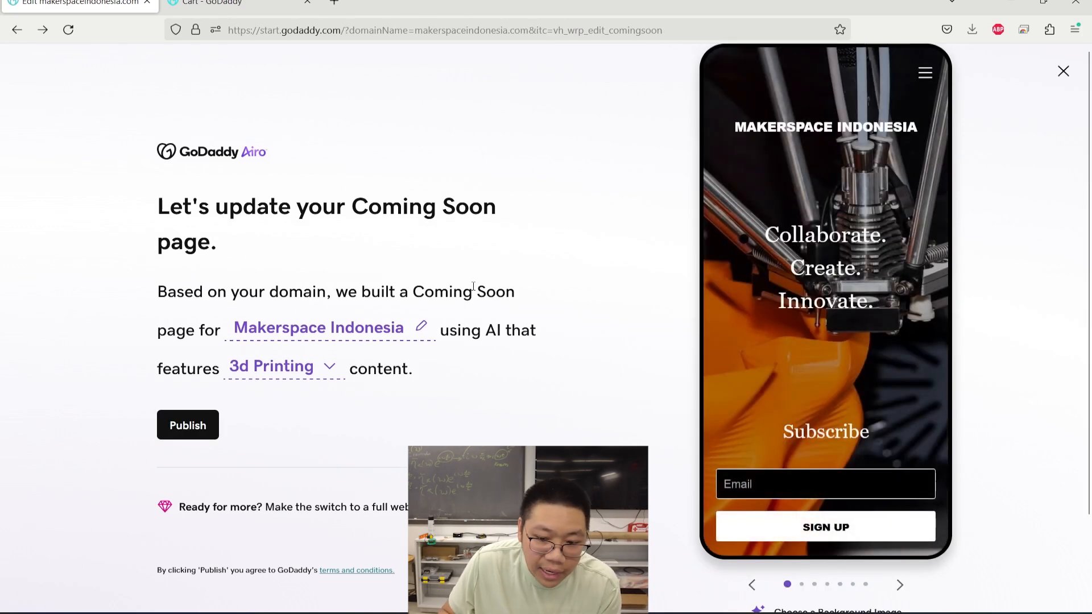
{"action": "left_click", "coordinate": [17, 30]}
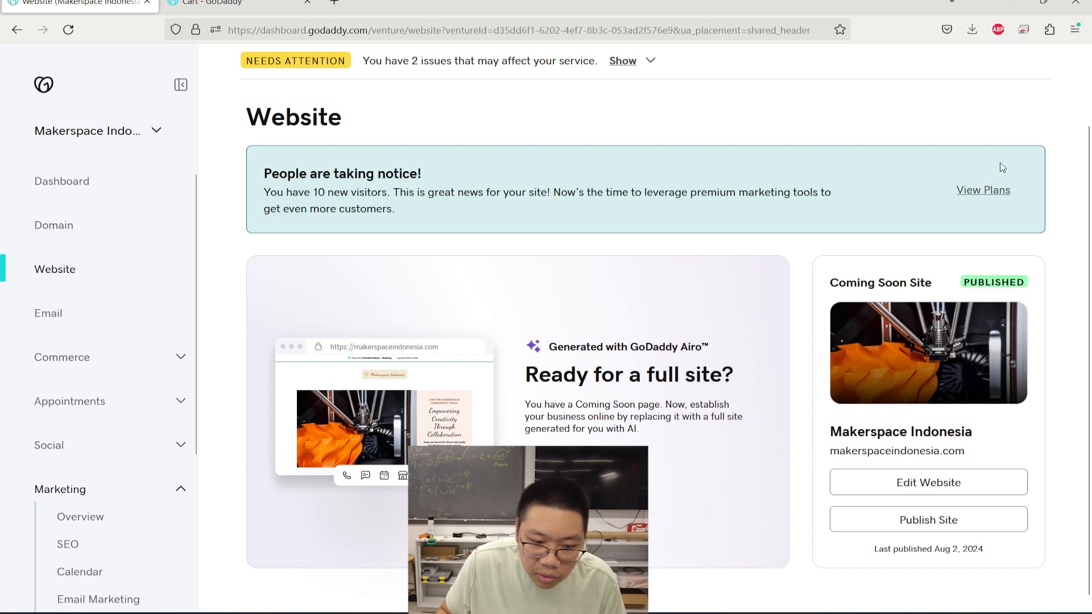
- Review the Basic, Premium and Commerce yearly plan prices via View Plans
{"action": "left_click", "coordinate": [987, 191]}
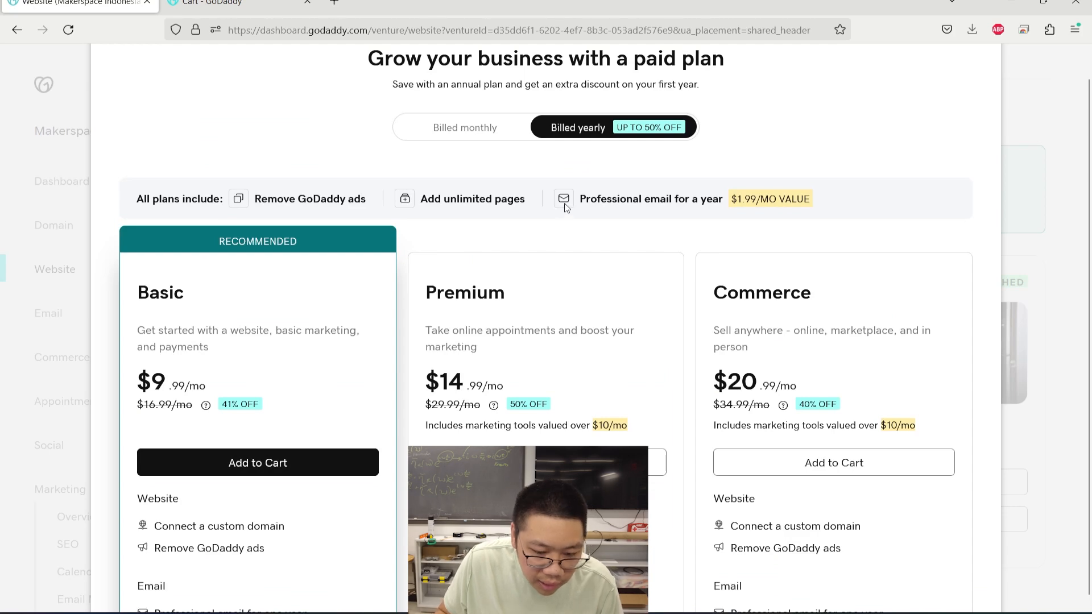
{"action": "scroll", "coordinate": [570, 217], "scroll_direction": "down", "scroll_amount": 3}
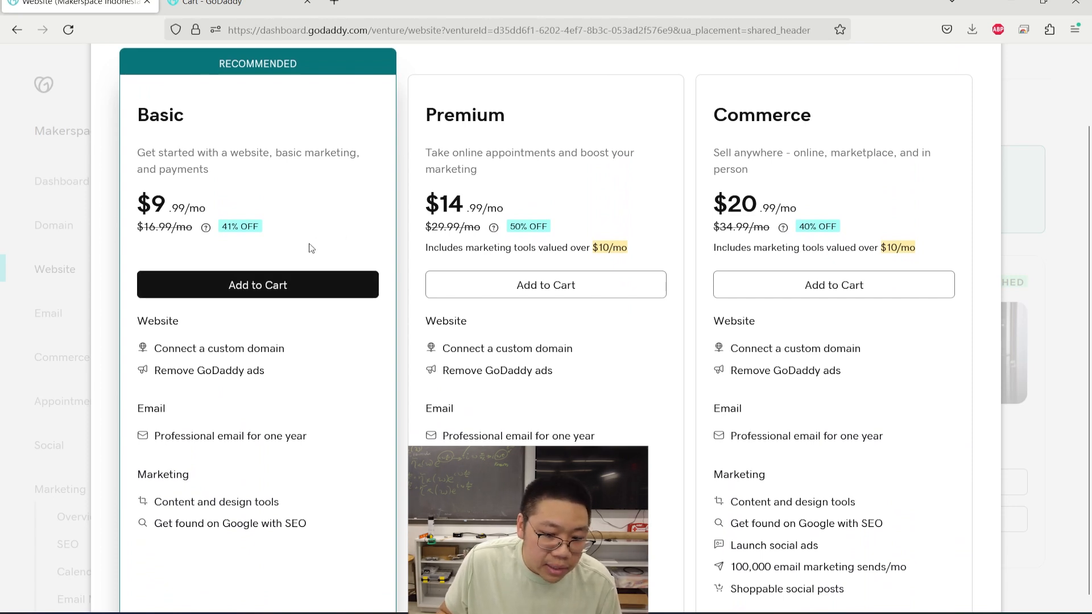
{"action": "scroll", "coordinate": [311, 248], "scroll_direction": "up", "scroll_amount": 4}
{"action": "scroll", "coordinate": [341, 246], "scroll_direction": "down", "scroll_amount": 4}
{"action": "scroll", "coordinate": [356, 268], "scroll_direction": "up", "scroll_amount": 4}
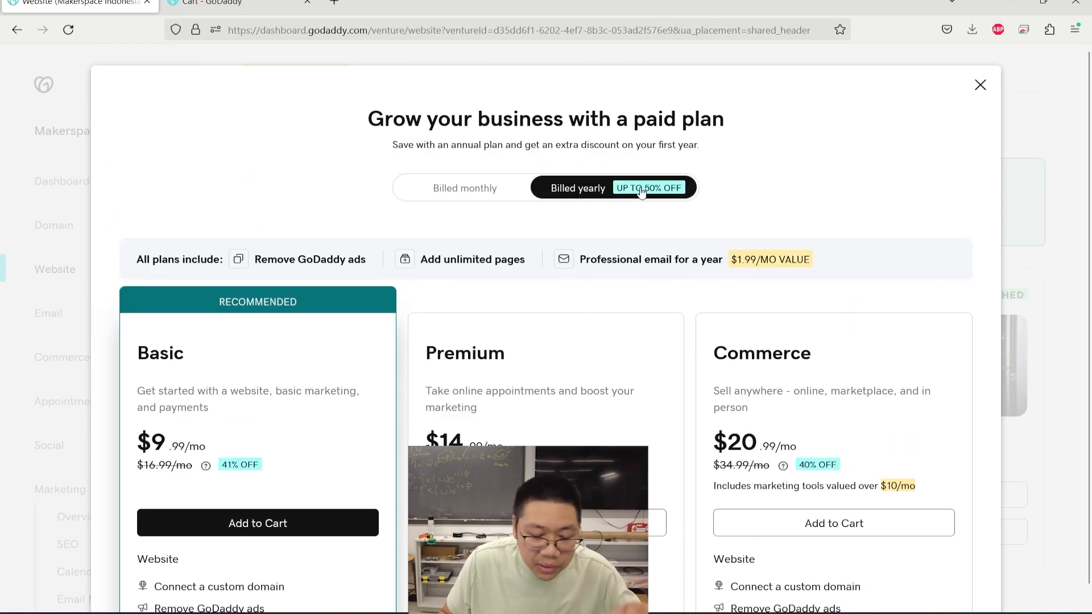
{"action": "left_click", "coordinate": [333, 3]}
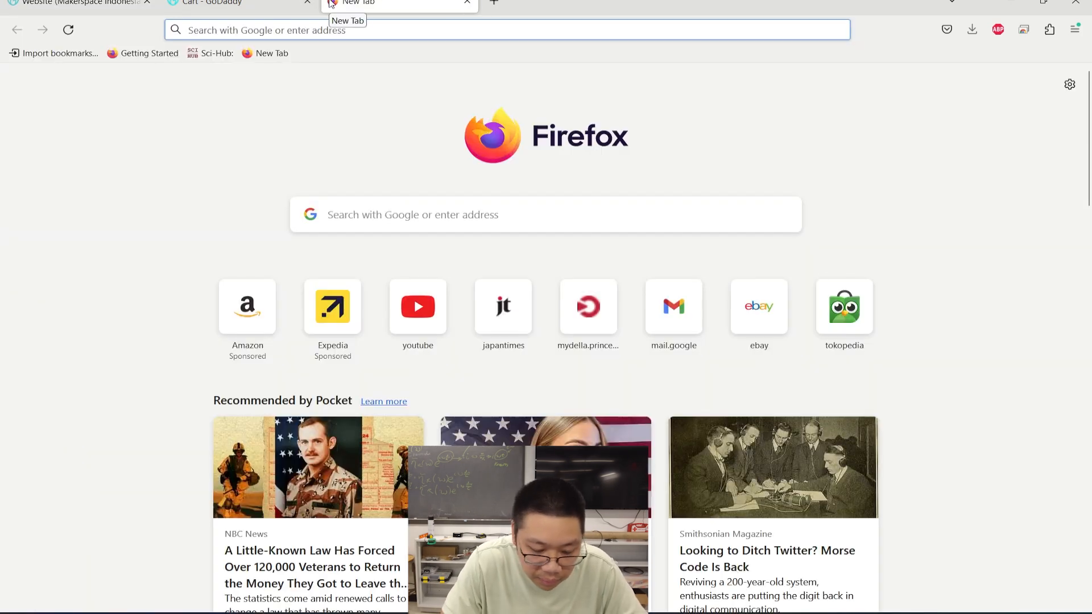
- Search the web for 'google site' and open the Google Sites: Sign-in result
{"action": "type", "text": "g"}
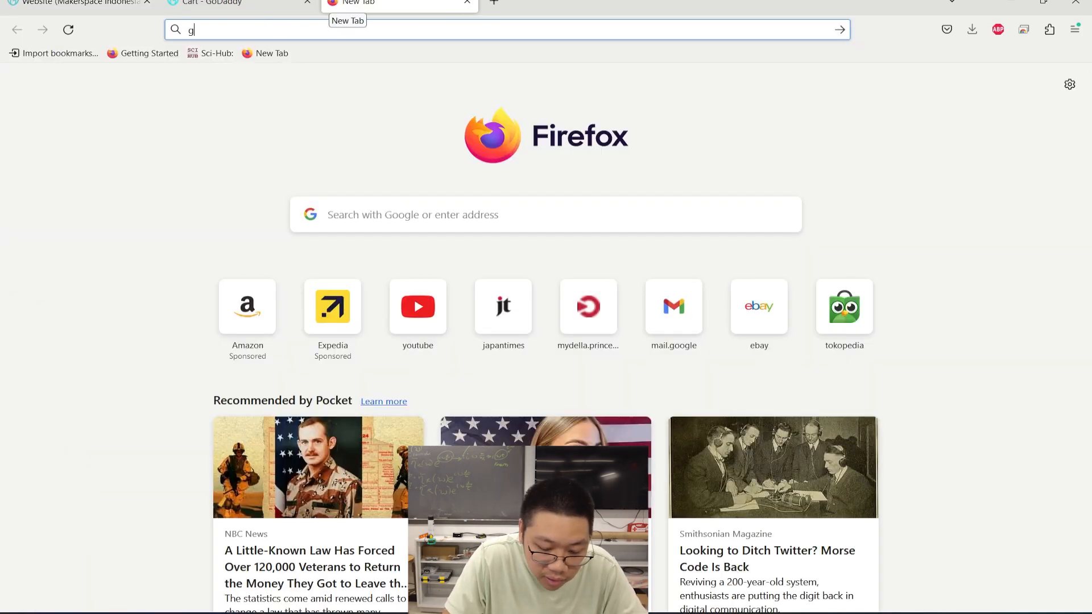
{"action": "type", "text": "oogle site"}
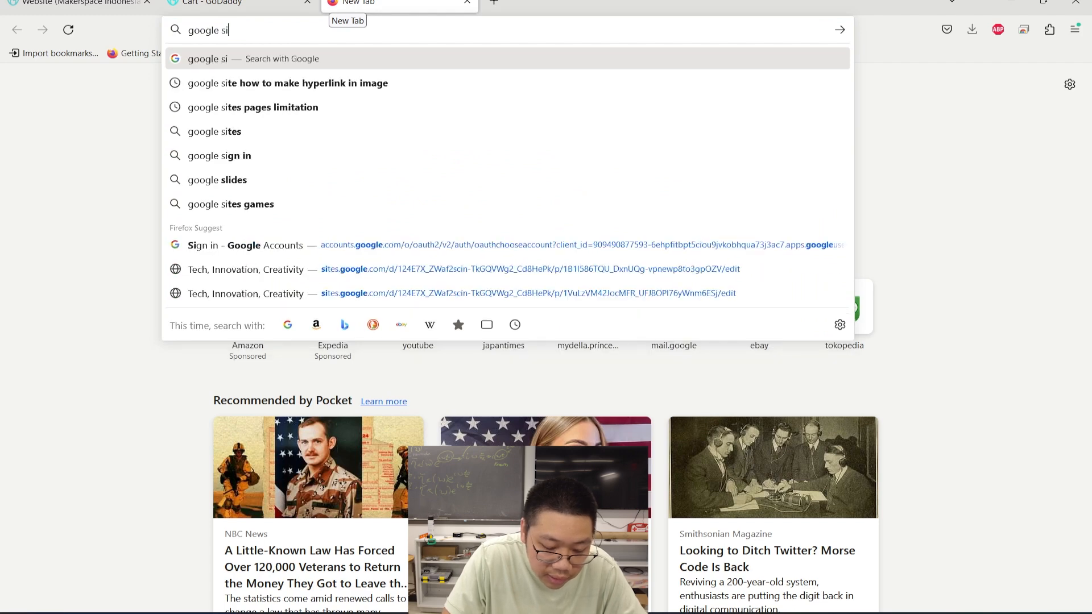
{"action": "key", "text": "Return"}
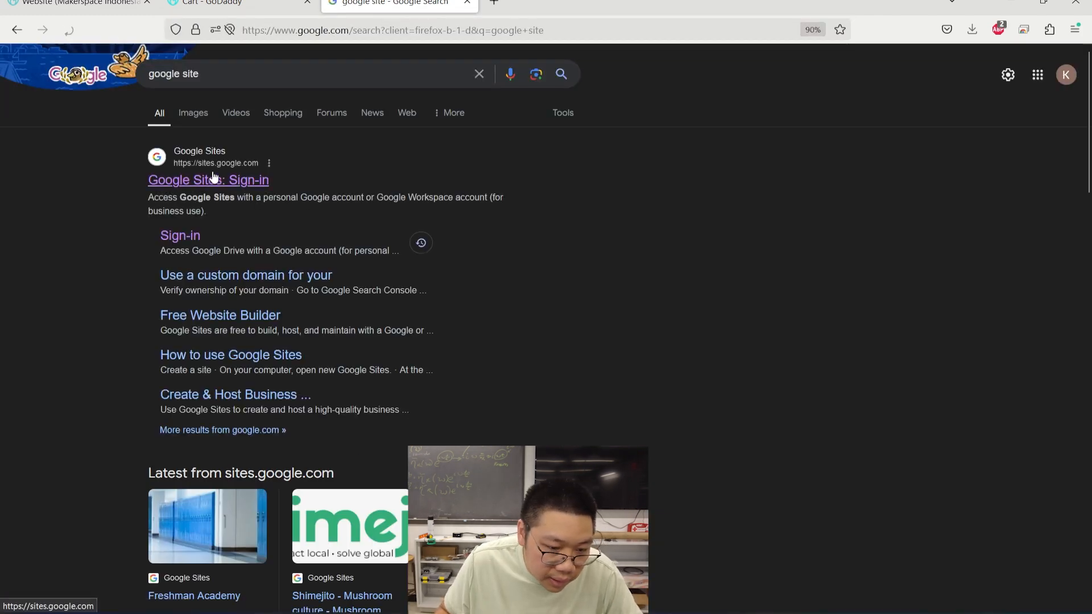
{"action": "left_click", "coordinate": [215, 179]}
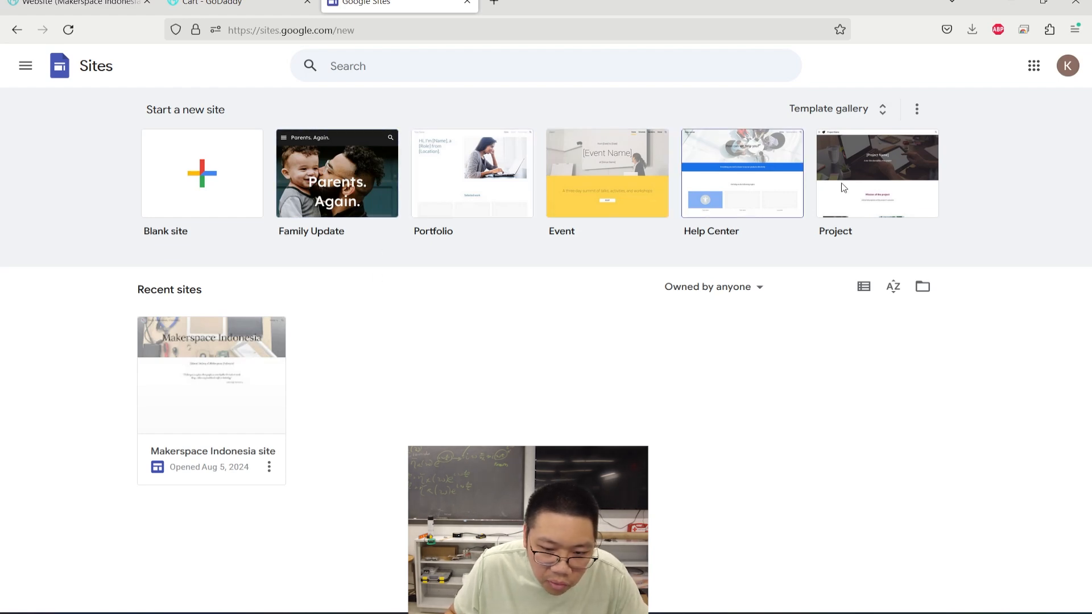
- Create a new blank site and change its page title to 'Makerspace ID'
{"action": "left_click", "coordinate": [199, 183]}
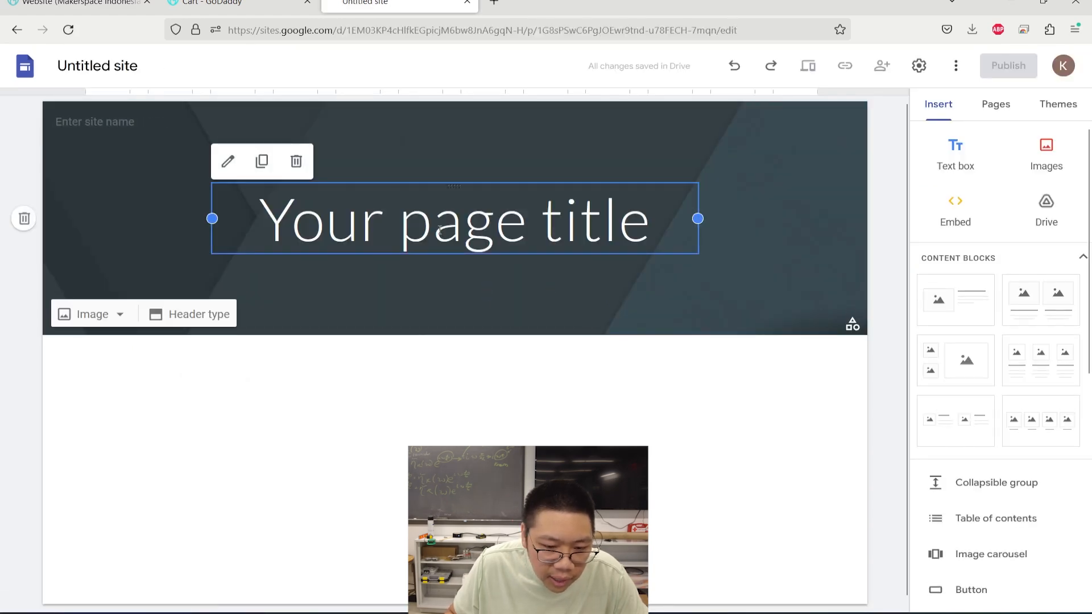
{"action": "left_click_drag", "start_coordinate": [277, 229], "coordinate": [642, 232]}
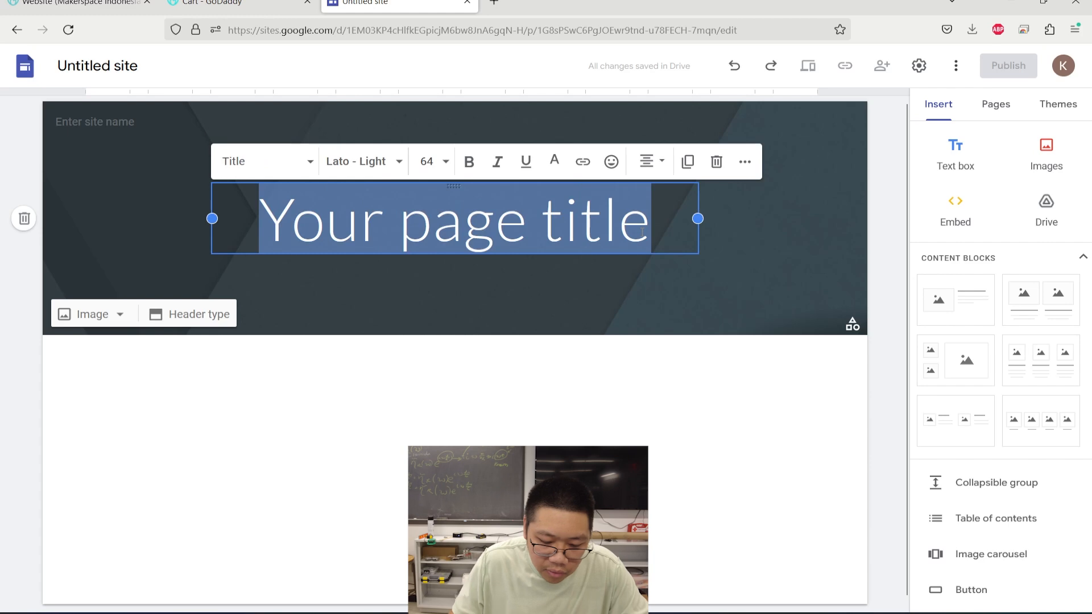
{"action": "type", "text": "Makerspa"}
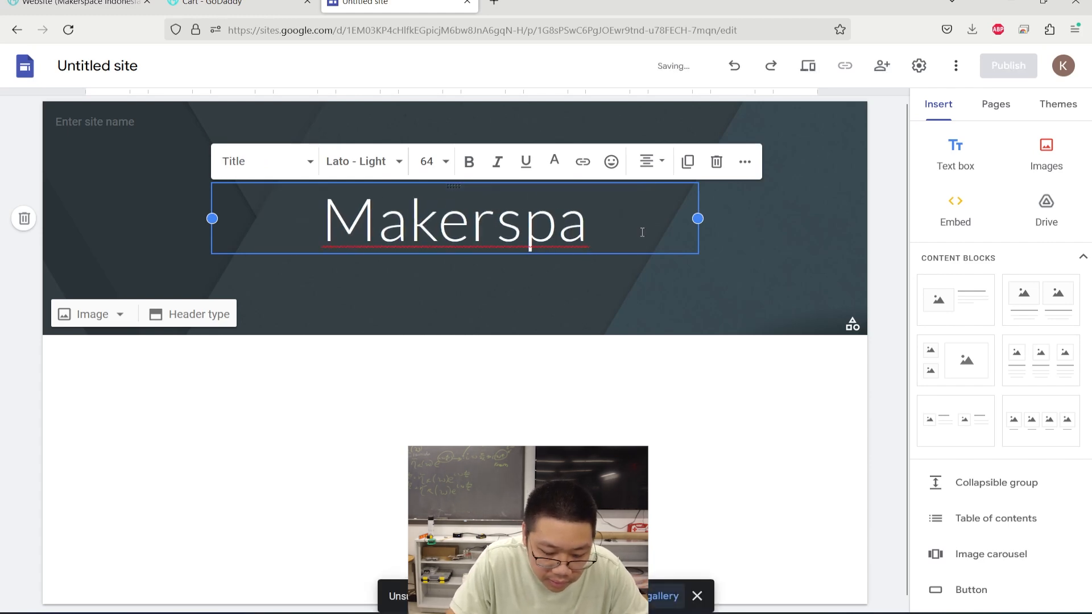
{"action": "type", "text": "ce ID"}
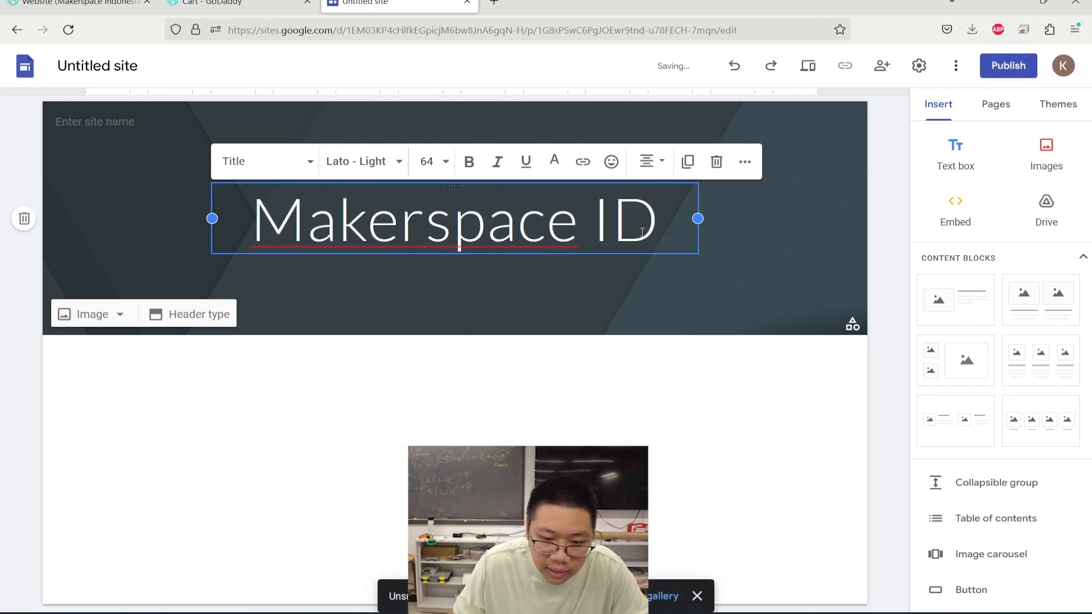
- Enter 'Makerspace Indonesia' as the site name, correcting the misspelling
{"action": "left_click", "coordinate": [152, 135]}
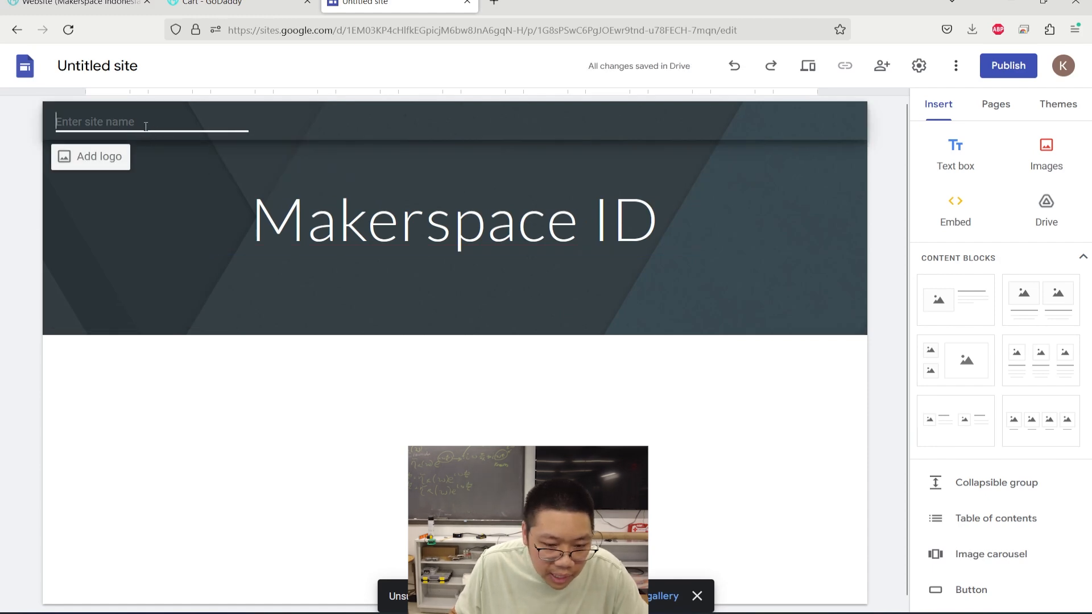
{"action": "type", "text": "Makerspace Indoensi"}
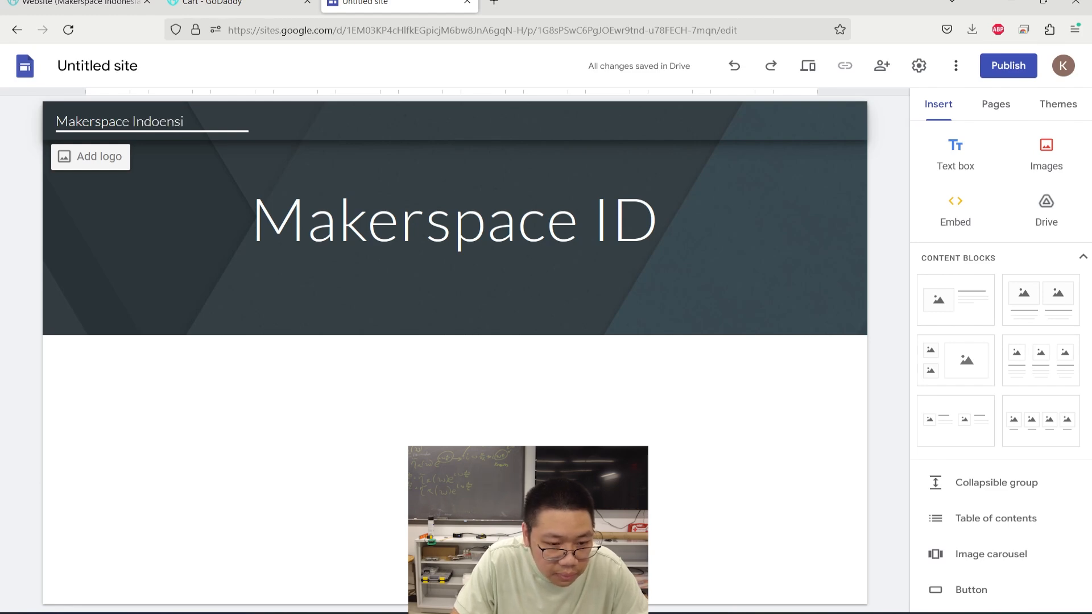
{"action": "type", "text": "nesia"}
{"action": "key", "text": "BackSpace"}
{"action": "key", "text": "BackSpace"}
{"action": "key", "text": "BackSpace"}
{"action": "key", "text": "BackSpace"}
{"action": "key", "text": "BackSpace"}
{"action": "key", "text": "BackSpace"}
{"action": "type", "text": "nesia"}
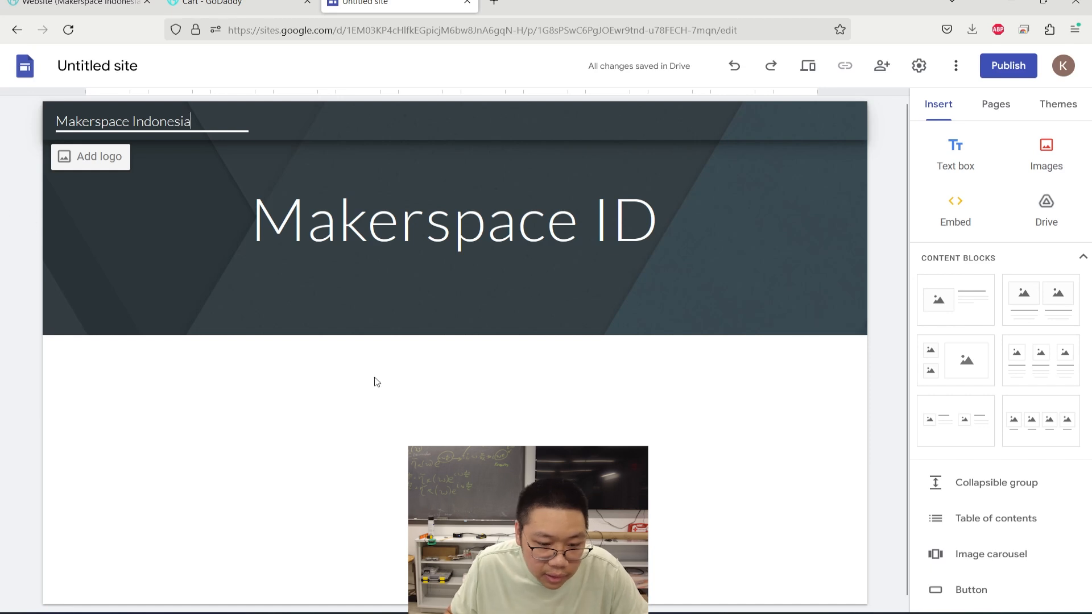
{"action": "left_click", "coordinate": [366, 373]}
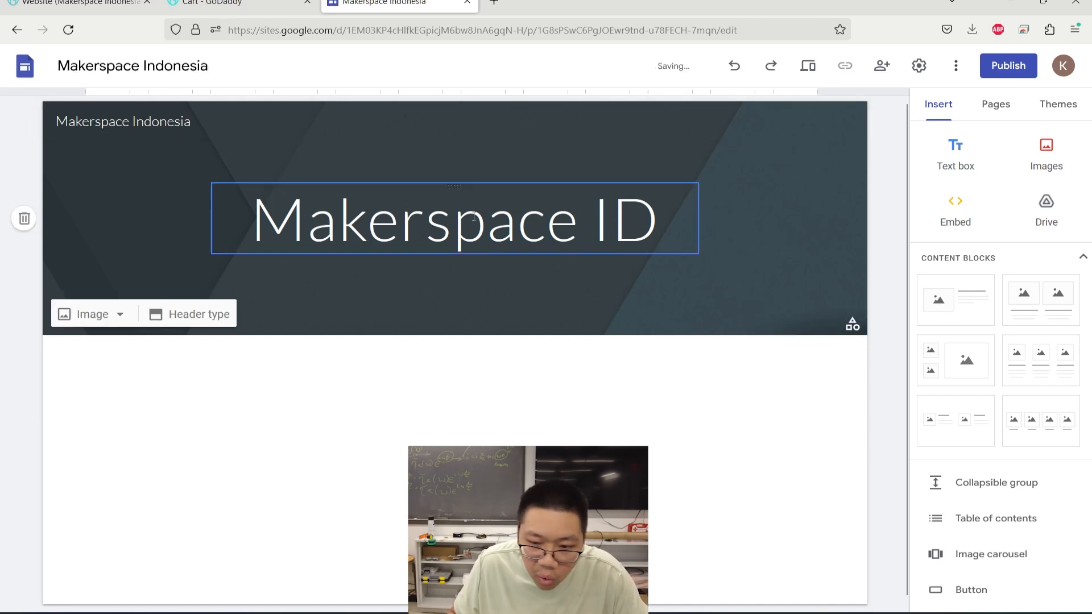
- Set makerspaceindonesia.net as the custom domain in Settings and follow its verify-ownership link
{"action": "left_click", "coordinate": [919, 67]}
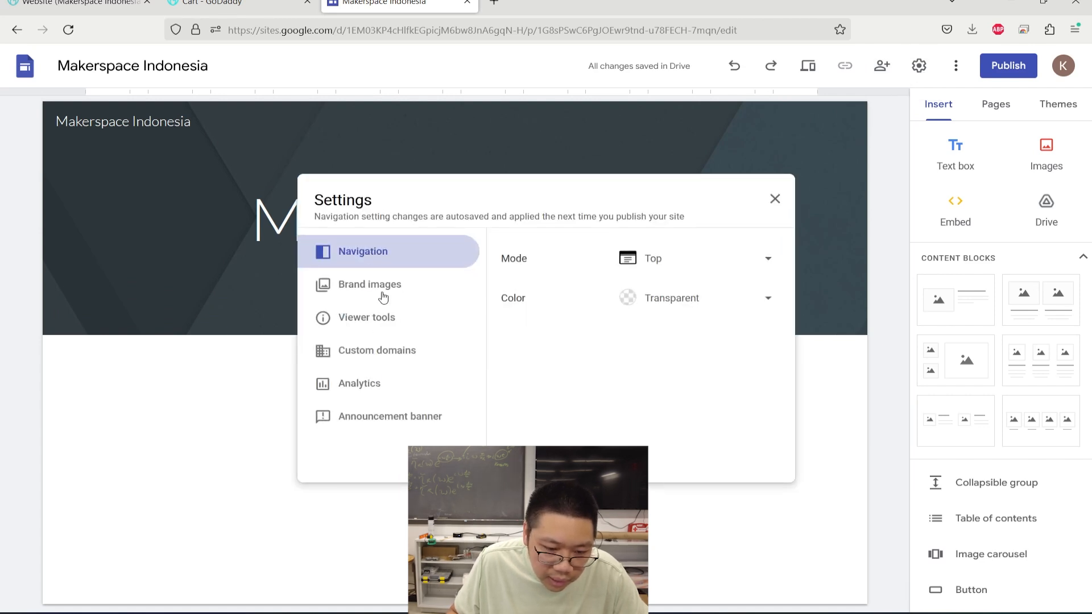
{"action": "left_click", "coordinate": [388, 358]}
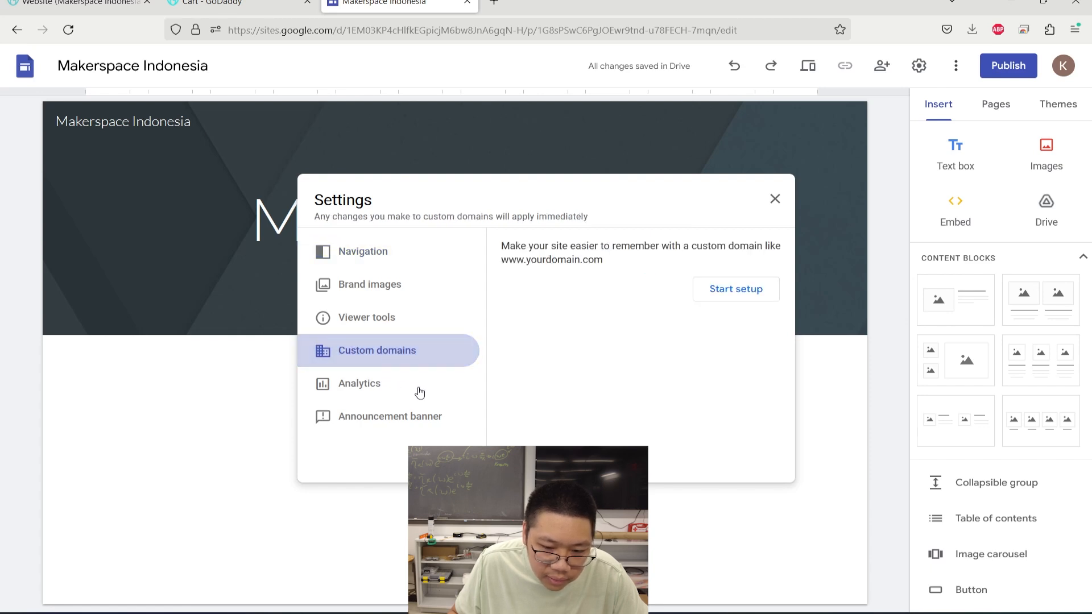
{"action": "left_click", "coordinate": [721, 291]}
{"action": "left_click", "coordinate": [548, 306]}
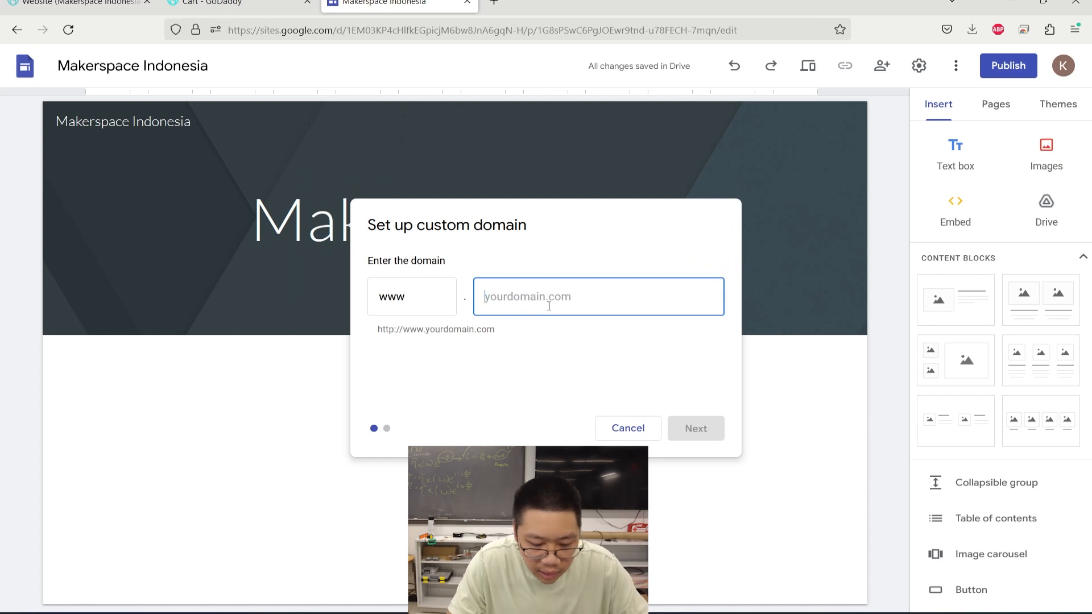
{"action": "type", "text": "makerspace"}
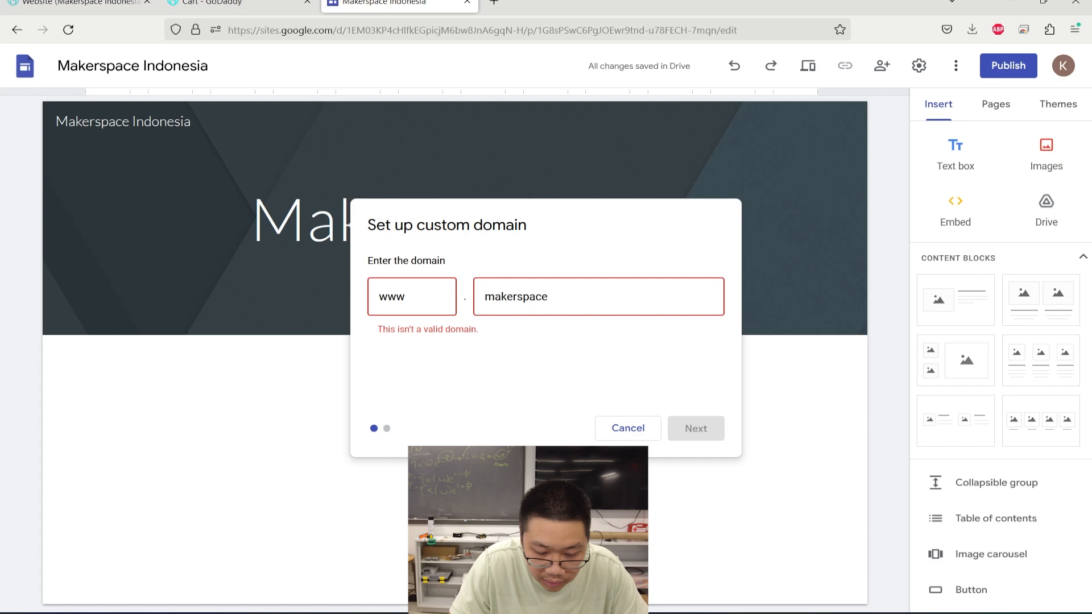
{"action": "type", "text": "ind"}
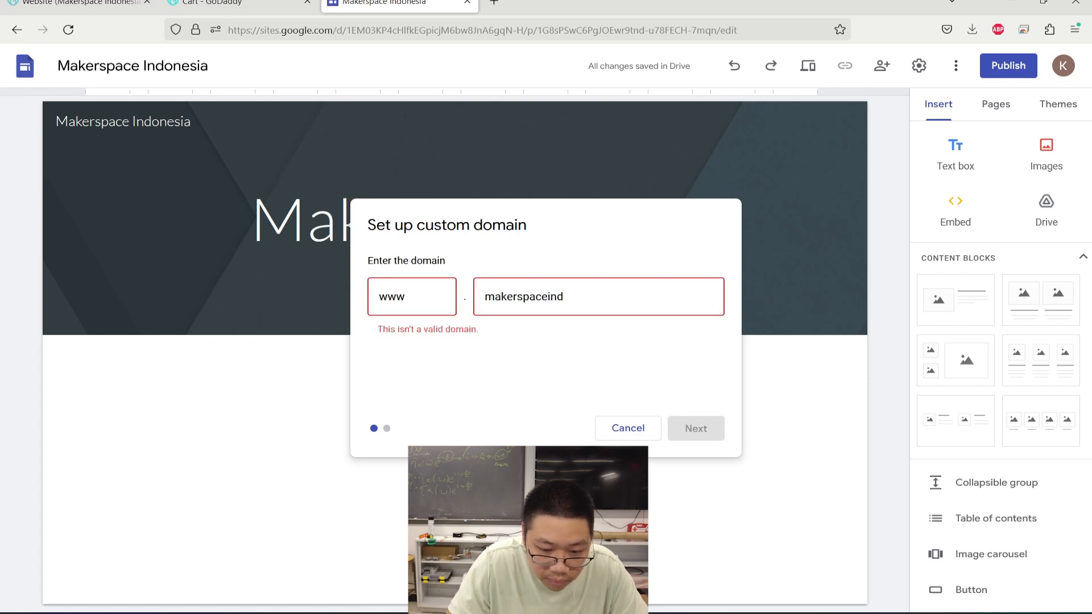
{"action": "type", "text": "onesia."}
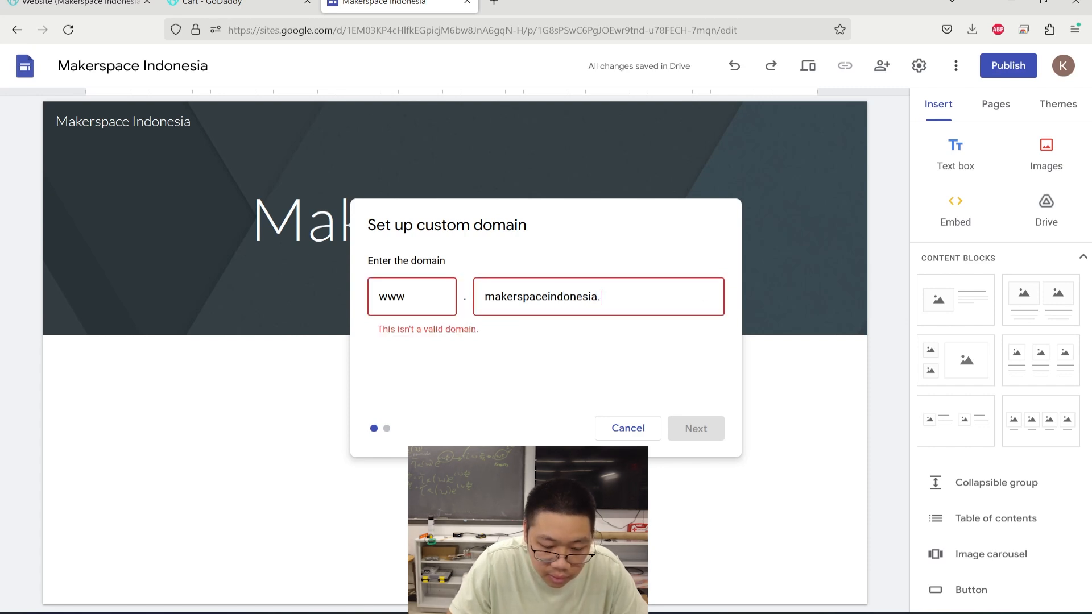
{"action": "type", "text": "net"}
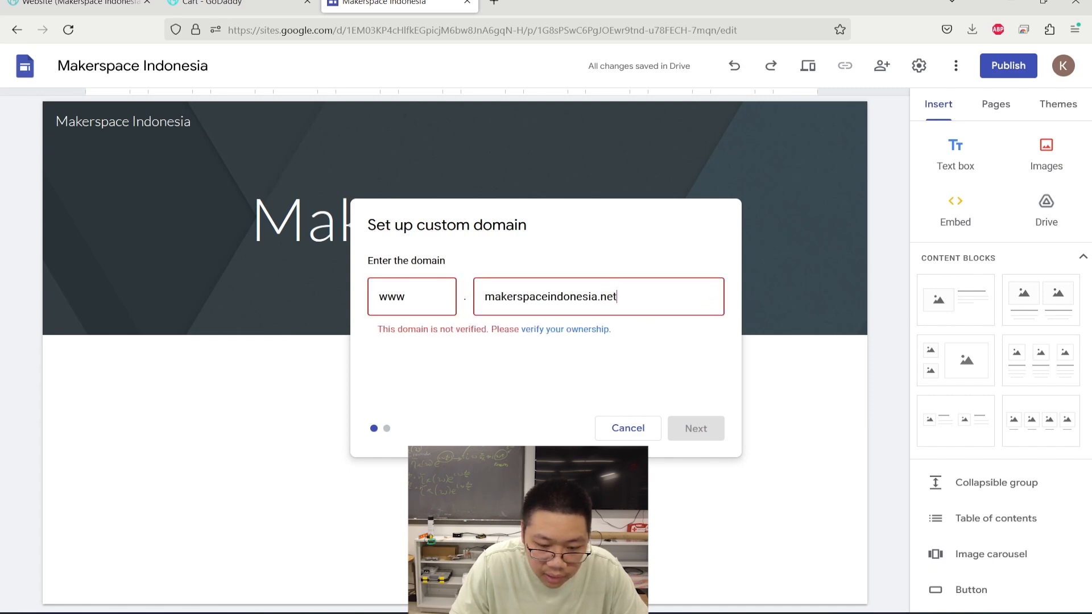
{"action": "left_click", "coordinate": [570, 333]}
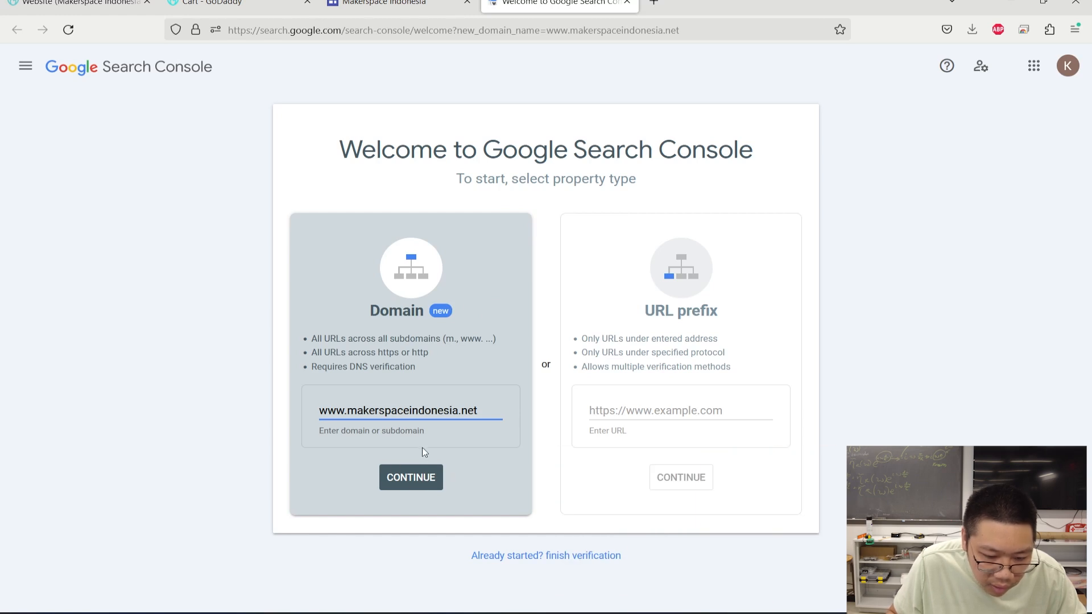
{"action": "left_click_drag", "start_coordinate": [318, 413], "coordinate": [342, 413]}
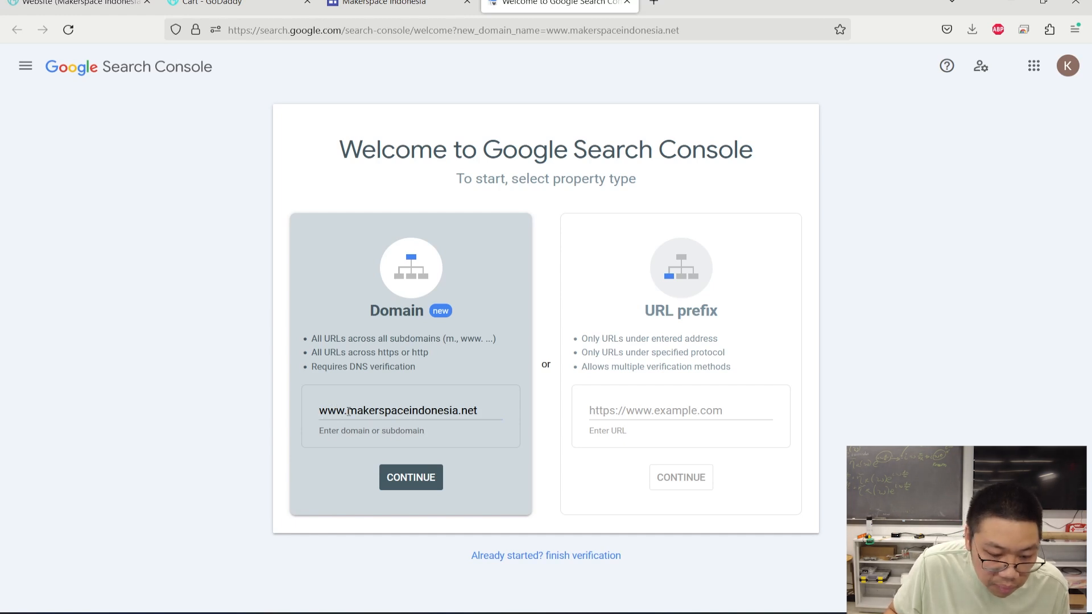
{"action": "left_click_drag", "start_coordinate": [346, 411], "coordinate": [314, 410]}
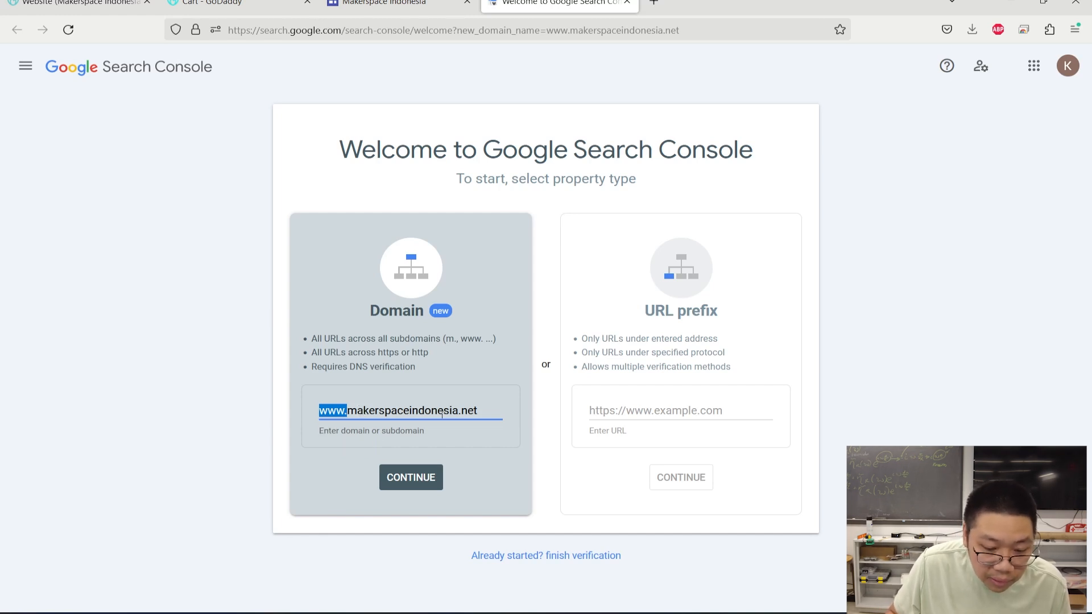
{"action": "left_click_drag", "start_coordinate": [458, 411], "coordinate": [486, 413]}
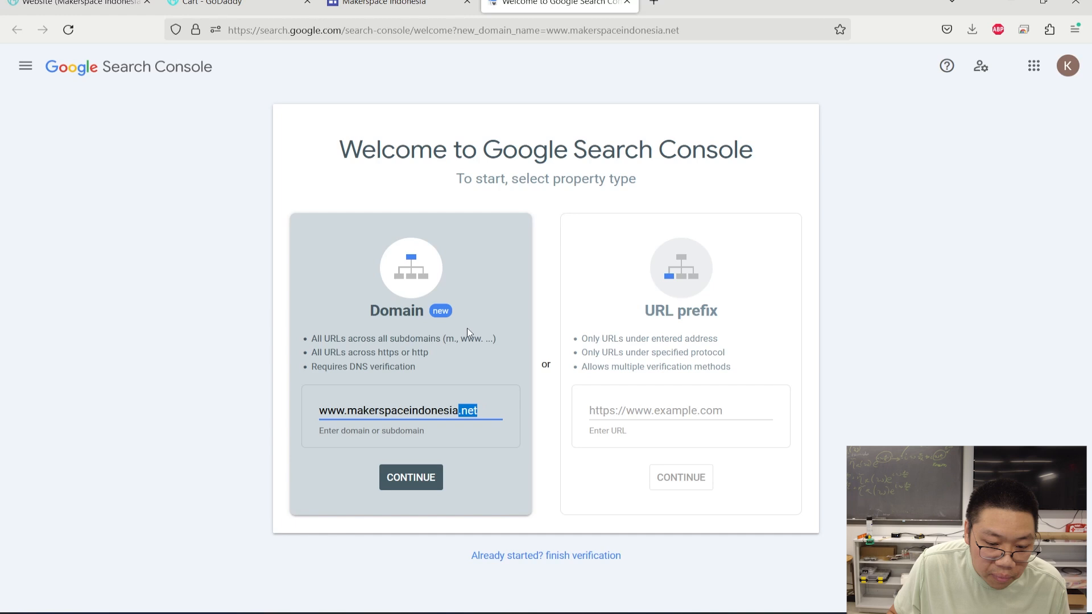
{"action": "left_click", "coordinate": [460, 347]}
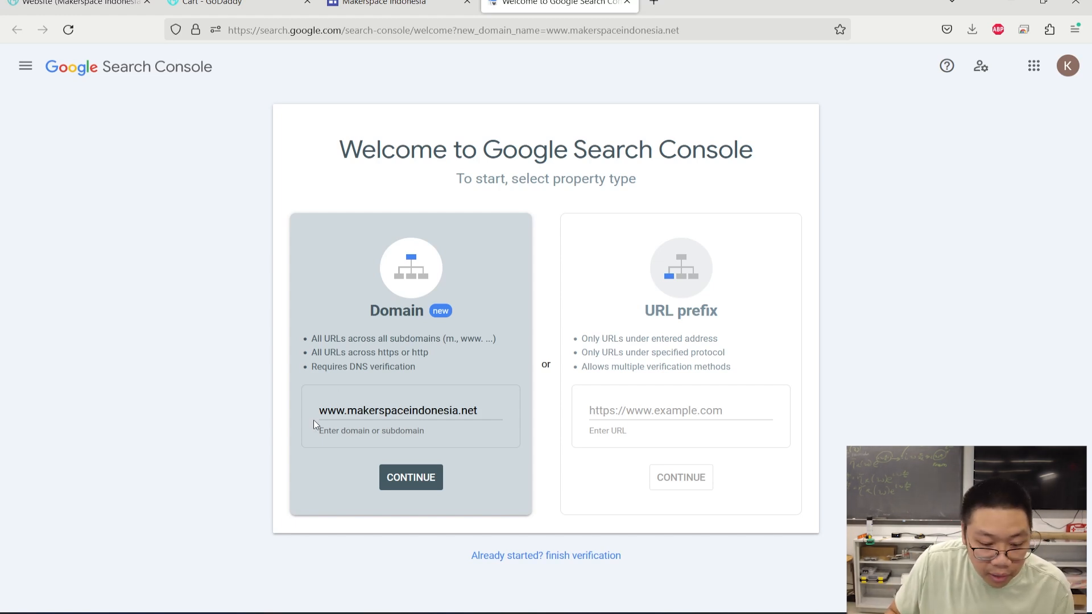
{"action": "left_click", "coordinate": [407, 483]}
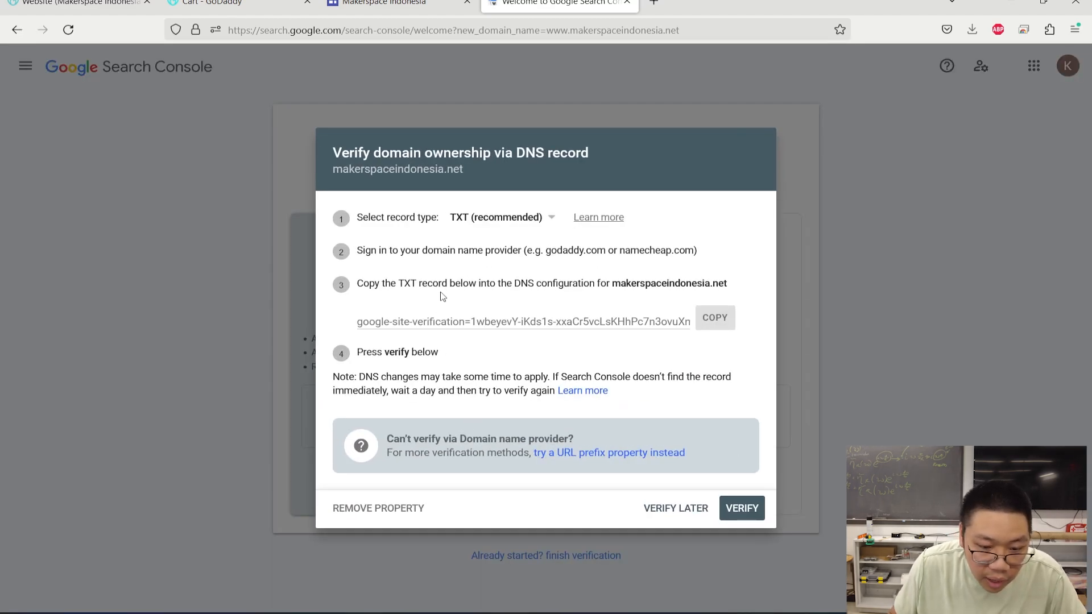
- Change the verification record type from TXT to CNAME and review the CNAME host value
{"action": "left_click", "coordinate": [551, 222]}
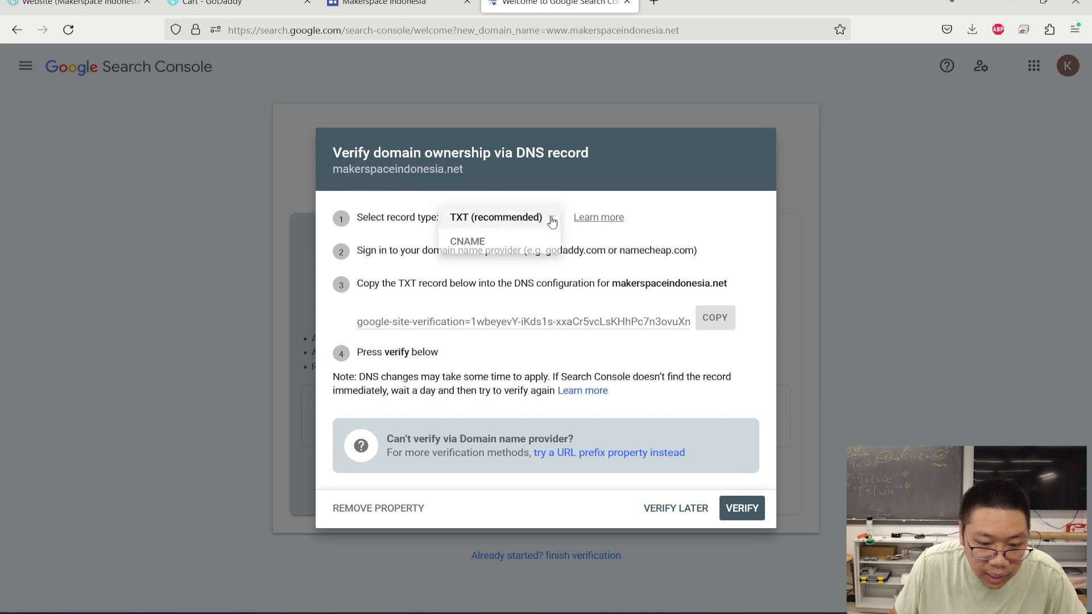
{"action": "left_click", "coordinate": [516, 244]}
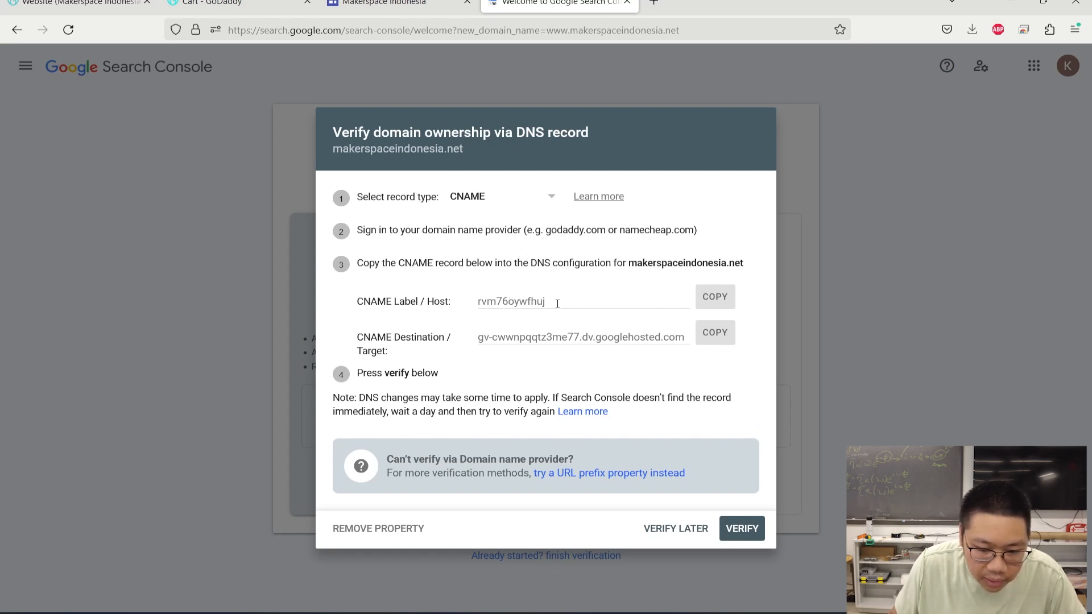
{"action": "left_click_drag", "start_coordinate": [557, 304], "coordinate": [458, 303]}
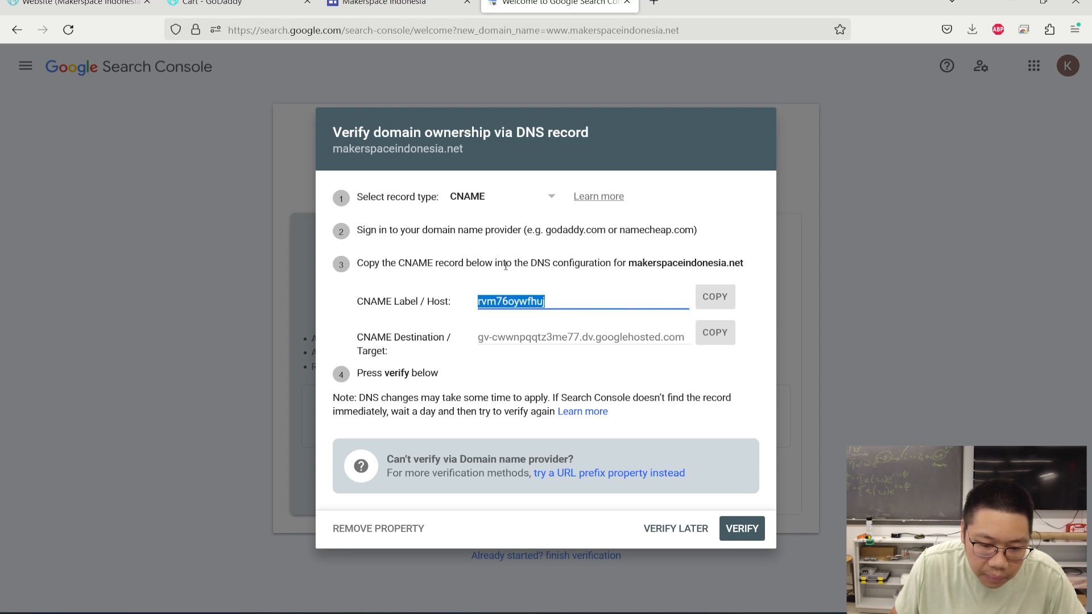
{"action": "left_click", "coordinate": [639, 287]}
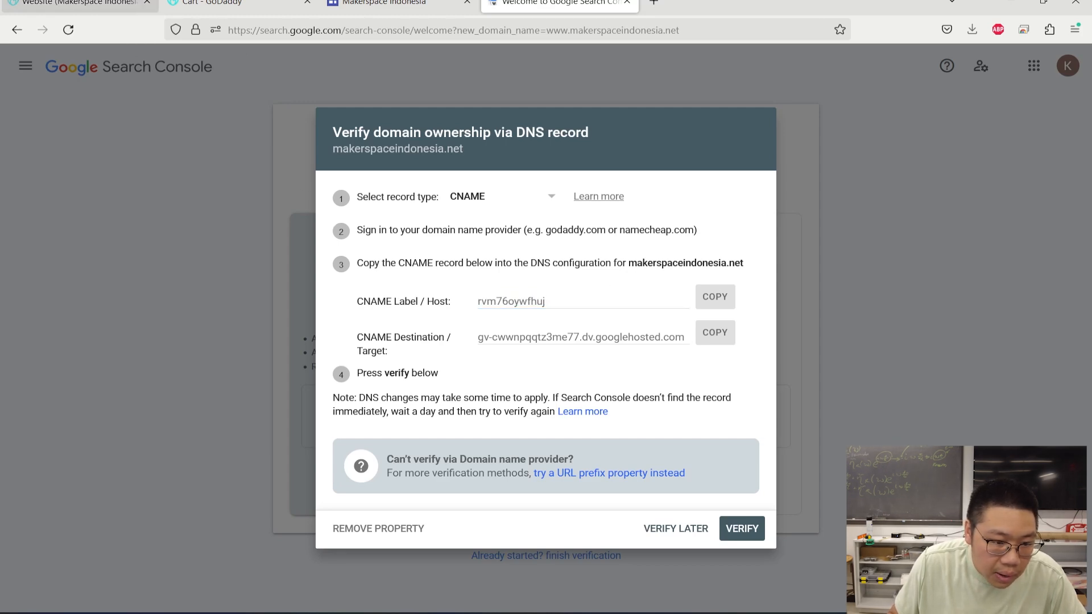
{"action": "left_click", "coordinate": [85, 3]}
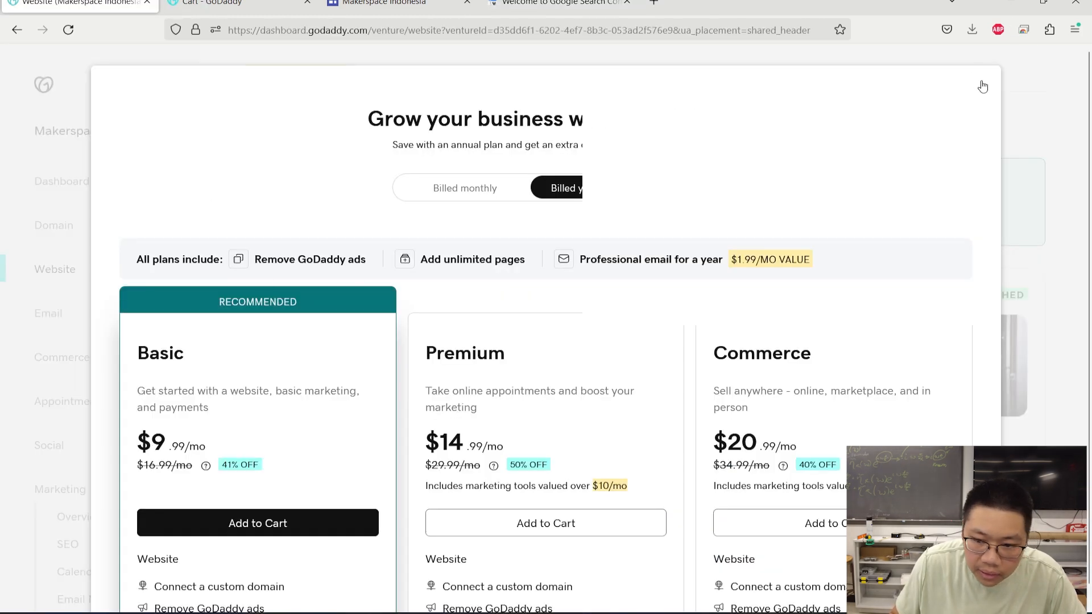
- Dismiss GoDaddy's paid-plan offer and open DNS management for the domain
{"action": "left_click", "coordinate": [981, 85]}
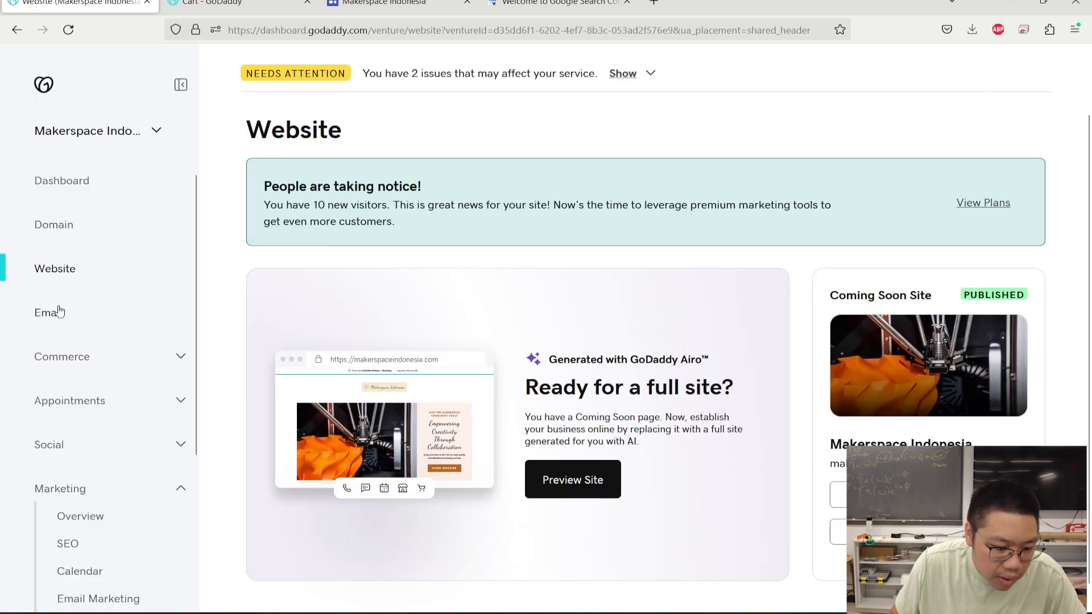
{"action": "scroll", "coordinate": [59, 310], "scroll_direction": "down", "scroll_amount": 5}
{"action": "left_click", "coordinate": [180, 530]}
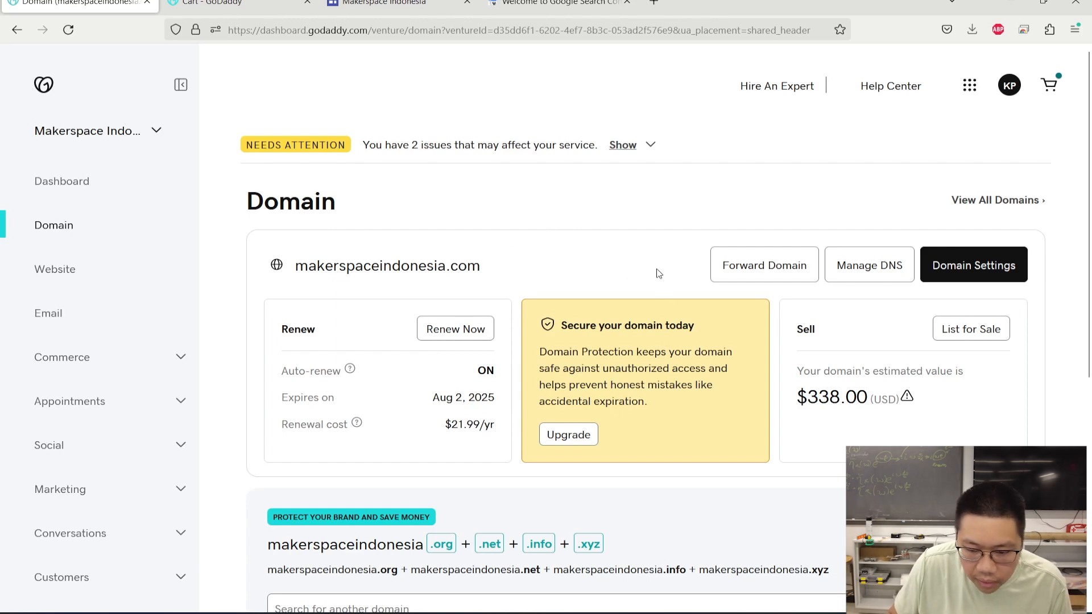
{"action": "left_click", "coordinate": [862, 268]}
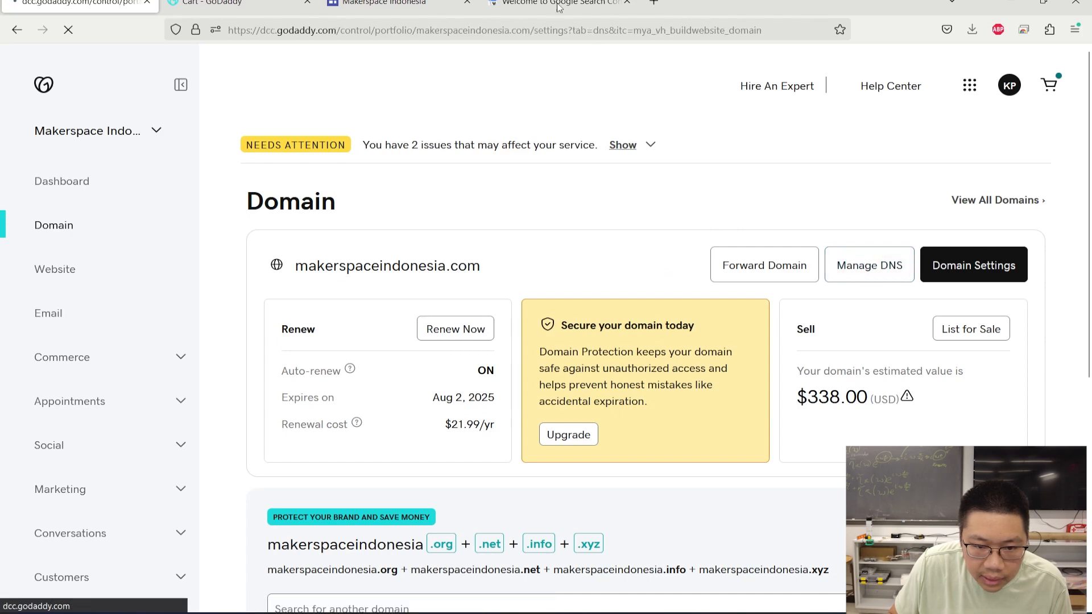
- Check Search Console's instructions and start a new CNAME record in GoDaddy's DNS records
{"action": "key", "text": "ctrl+Tab"}
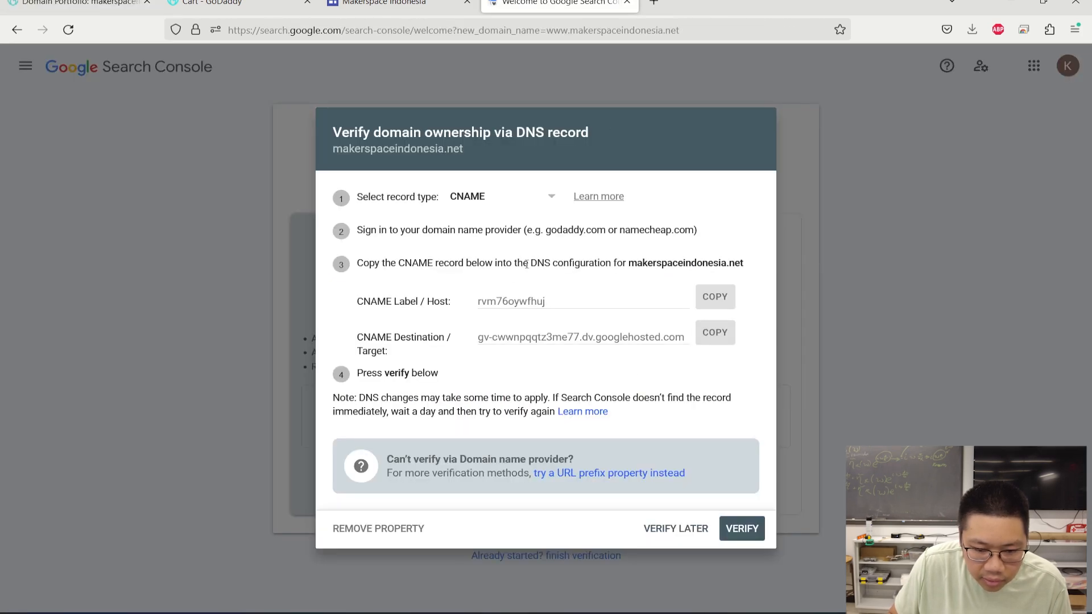
{"action": "left_click_drag", "start_coordinate": [532, 263], "coordinate": [614, 265]}
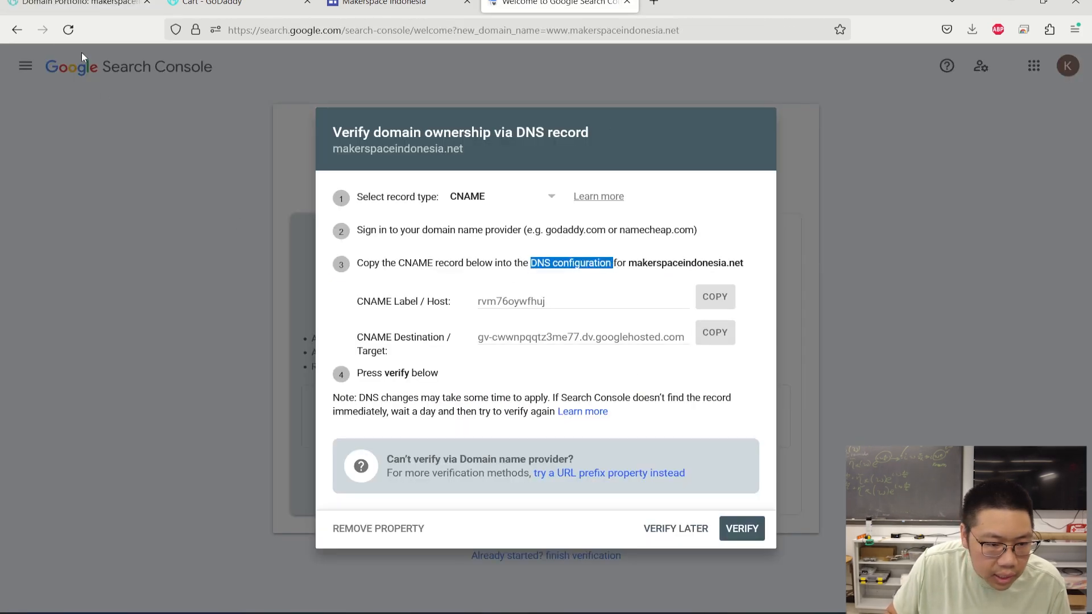
{"action": "key", "text": "ctrl+Tab"}
{"action": "scroll", "coordinate": [571, 370], "scroll_direction": "down", "scroll_amount": 1}
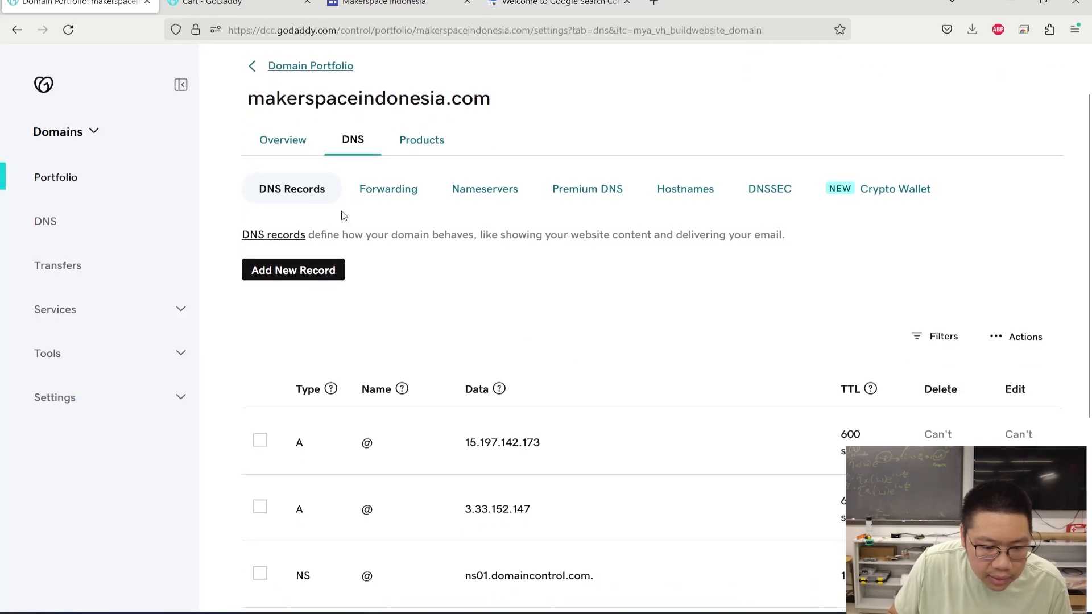
{"action": "left_click", "coordinate": [296, 269]}
{"action": "left_click", "coordinate": [357, 362]}
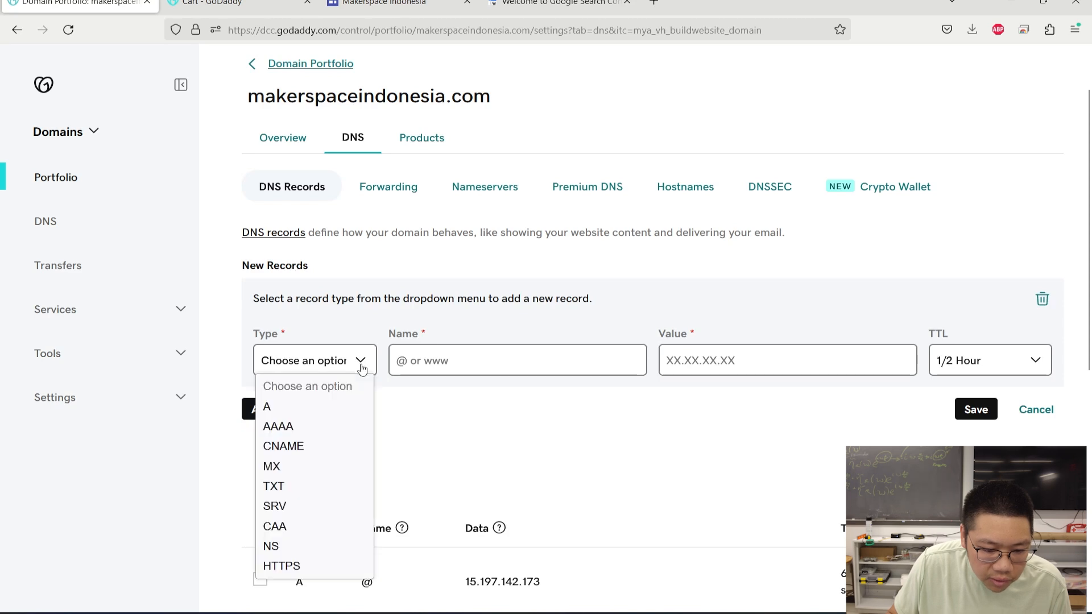
{"action": "left_click", "coordinate": [297, 449]}
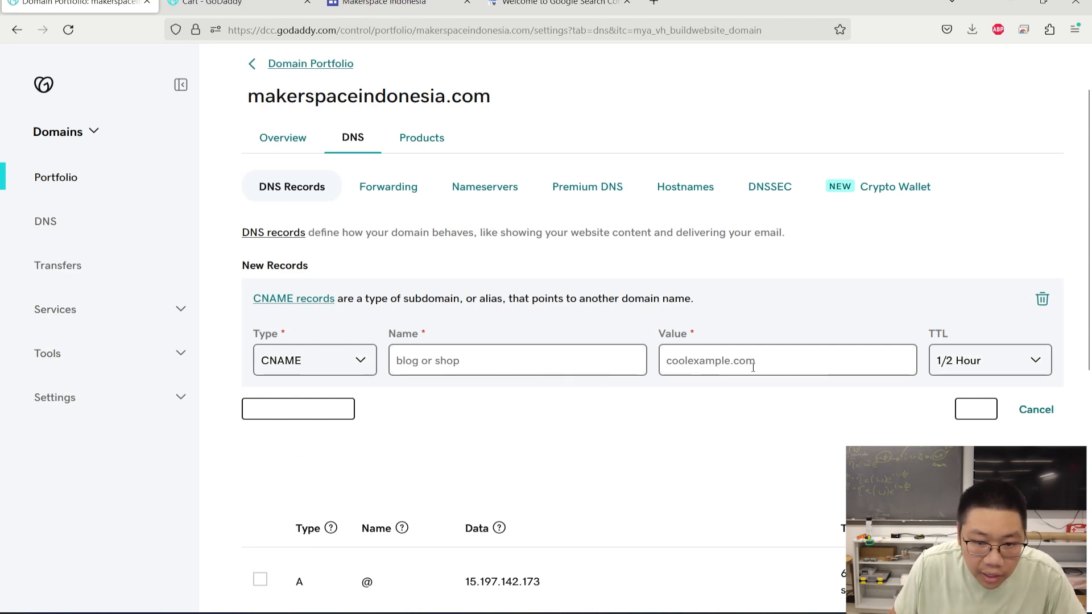
{"action": "left_click", "coordinate": [557, 4]}
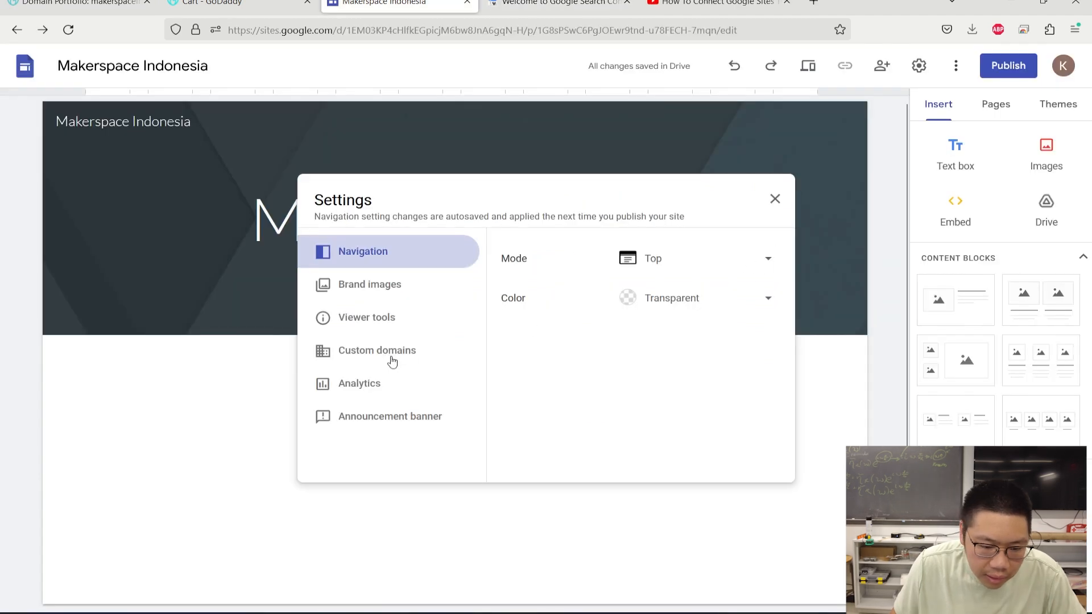
- Start custom domain setup from Custom domains, with www prefilled as the subdomain
{"action": "left_click", "coordinate": [398, 356]}
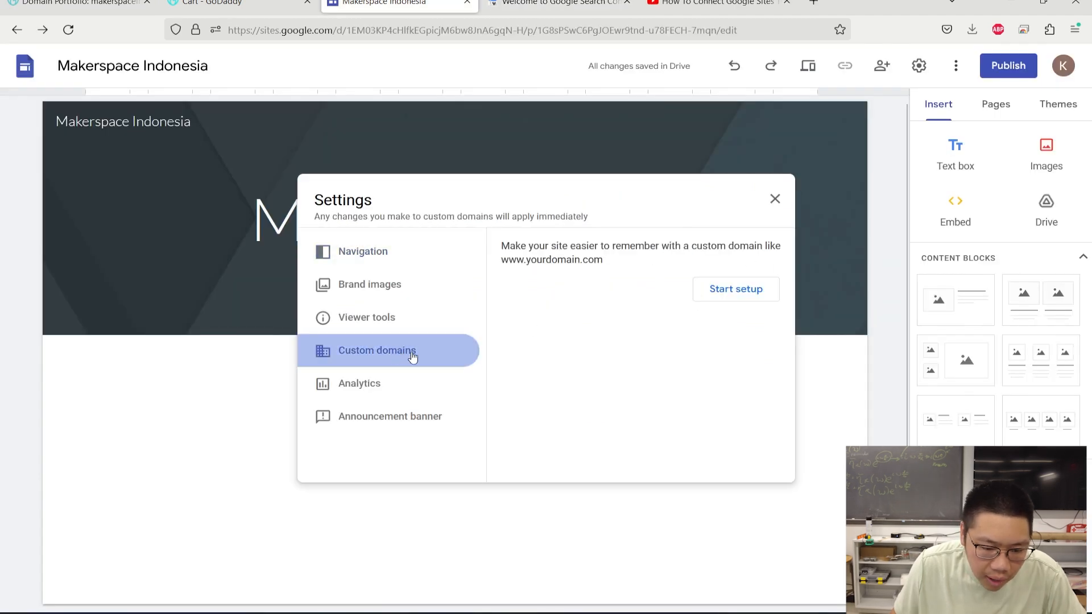
{"action": "left_click", "coordinate": [736, 292]}
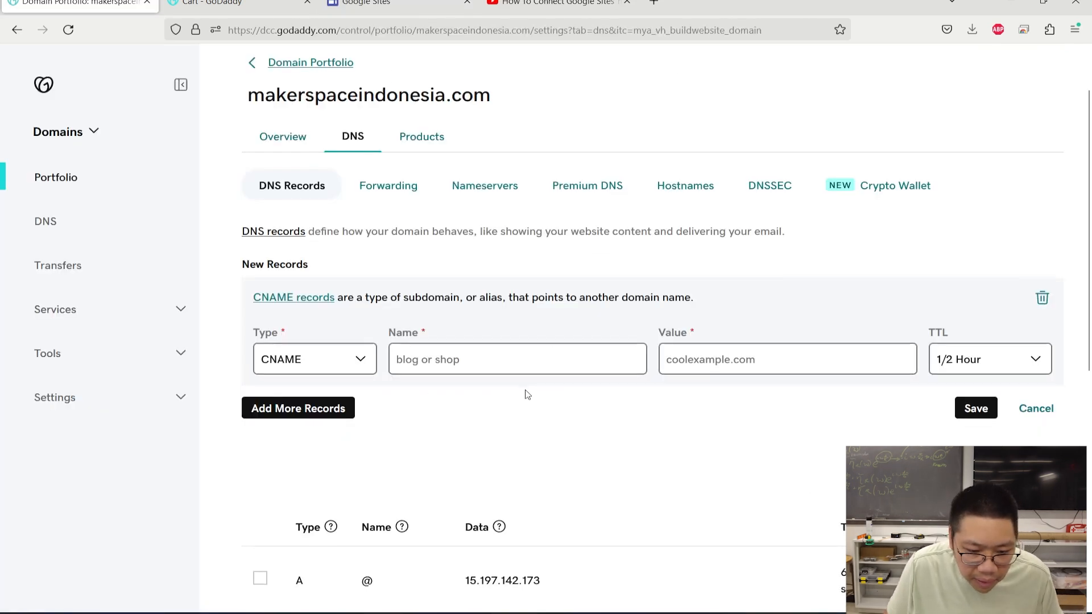
- Name the new CNAME record and paste the copied Search Console host label as its value
{"action": "scroll", "coordinate": [512, 246], "scroll_direction": "down", "scroll_amount": 2}
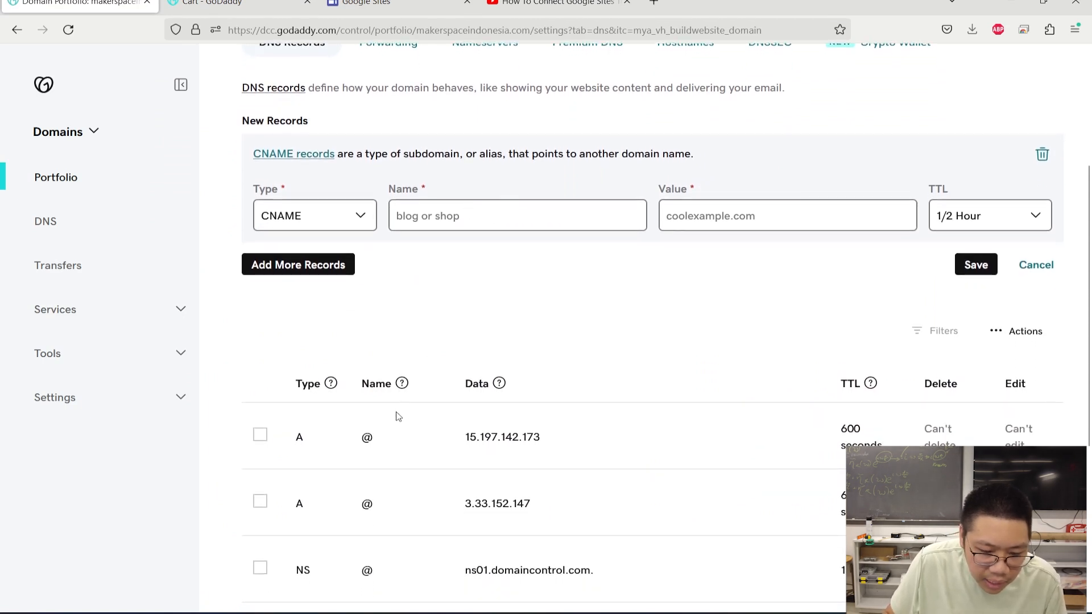
{"action": "scroll", "coordinate": [396, 419], "scroll_direction": "down", "scroll_amount": 3}
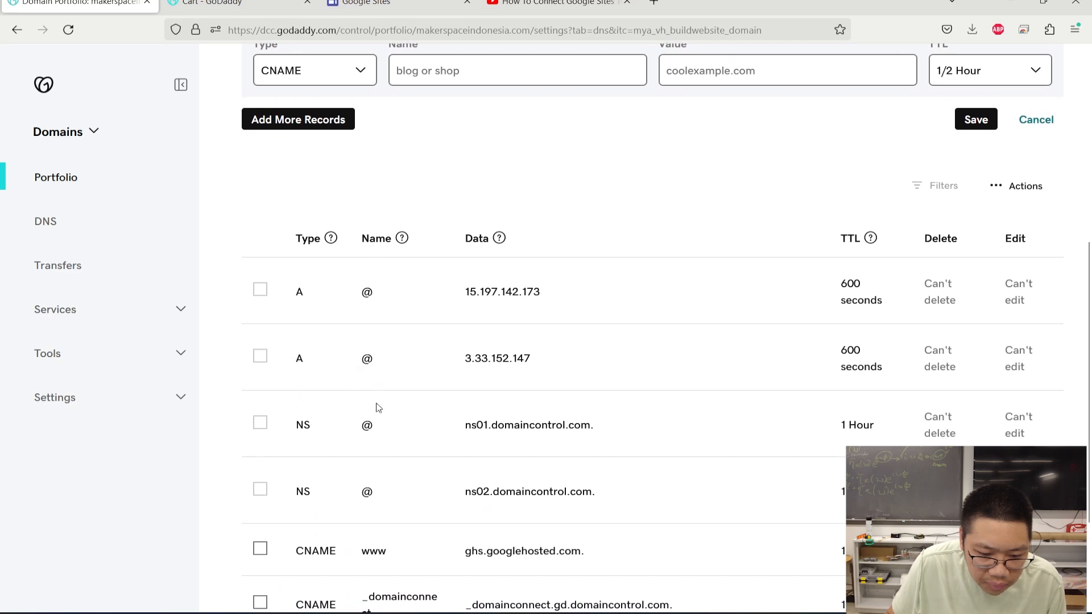
{"action": "scroll", "coordinate": [381, 500], "scroll_direction": "down", "scroll_amount": 3}
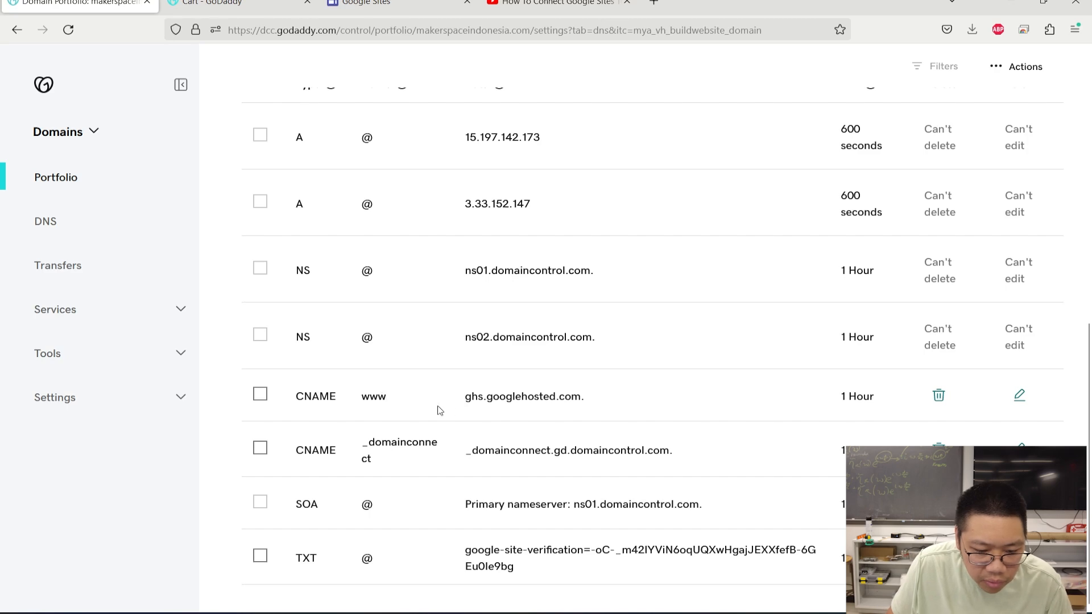
{"action": "scroll", "coordinate": [431, 404], "scroll_direction": "up", "scroll_amount": 5}
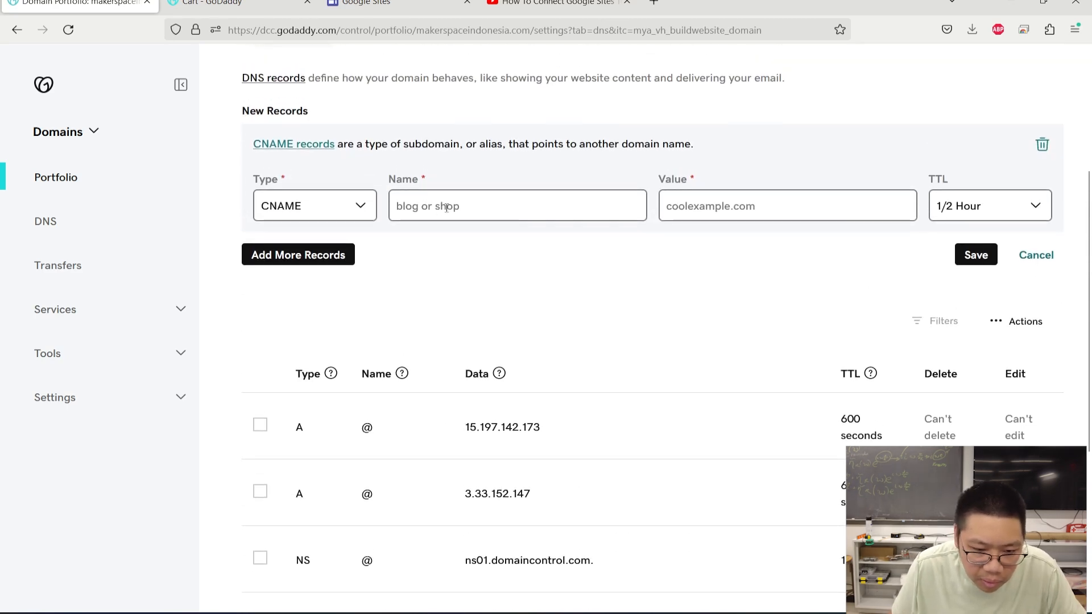
{"action": "left_click", "coordinate": [475, 211]}
{"action": "type", "text": "dsd"}
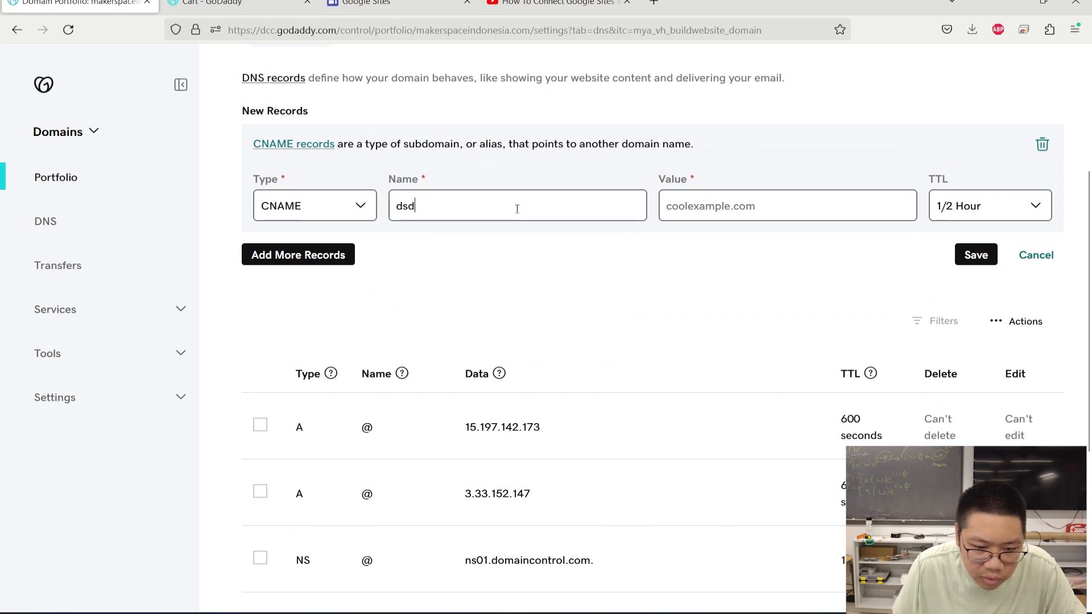
{"action": "type", "text": "sasd"}
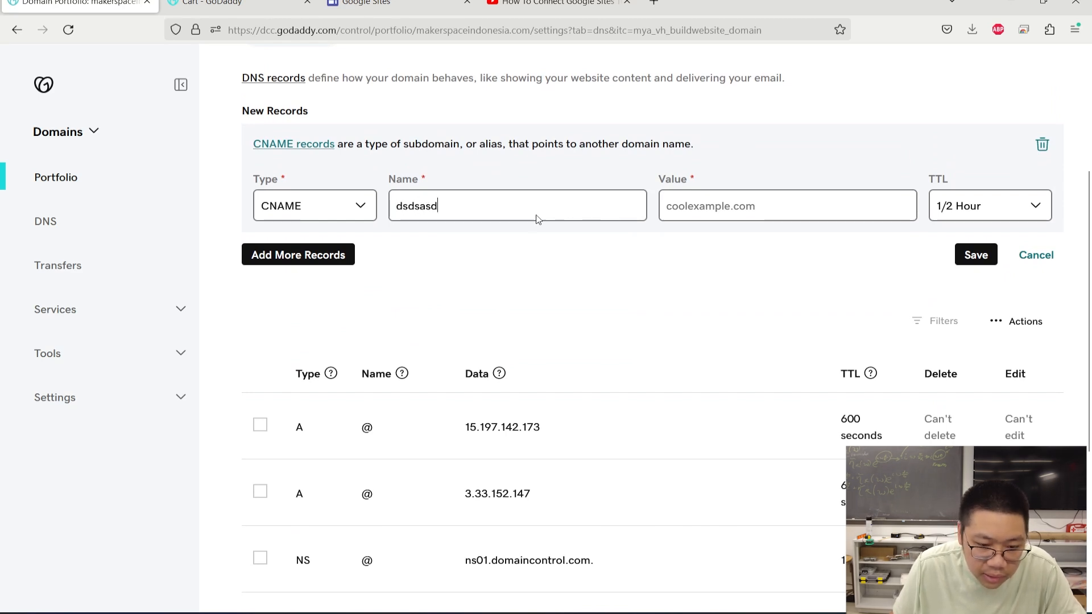
{"action": "left_click", "coordinate": [407, 5]}
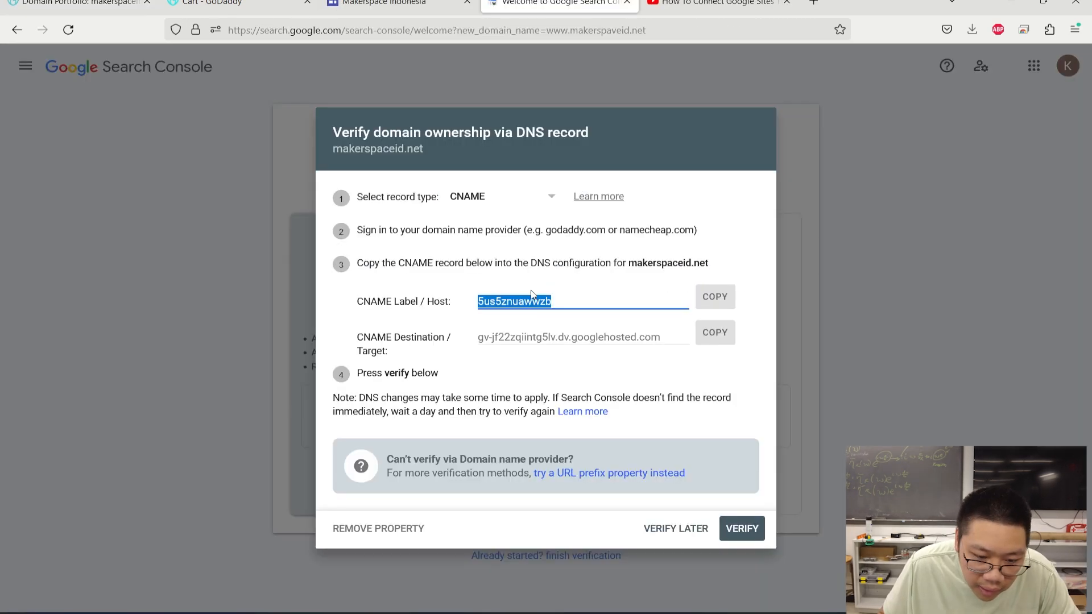
{"action": "left_click", "coordinate": [707, 300]}
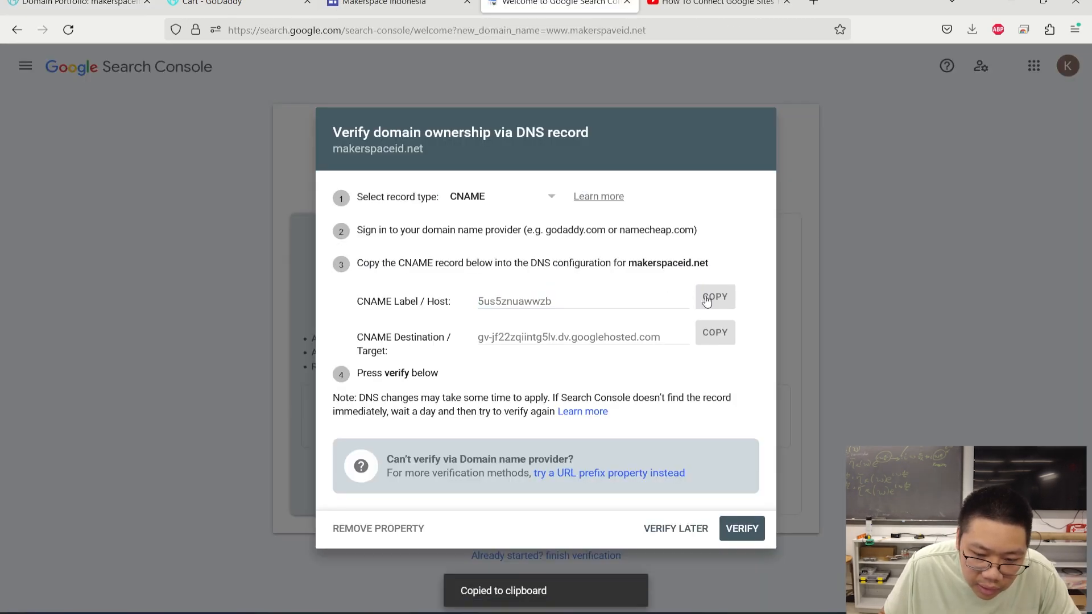
{"action": "left_click", "coordinate": [85, 3]}
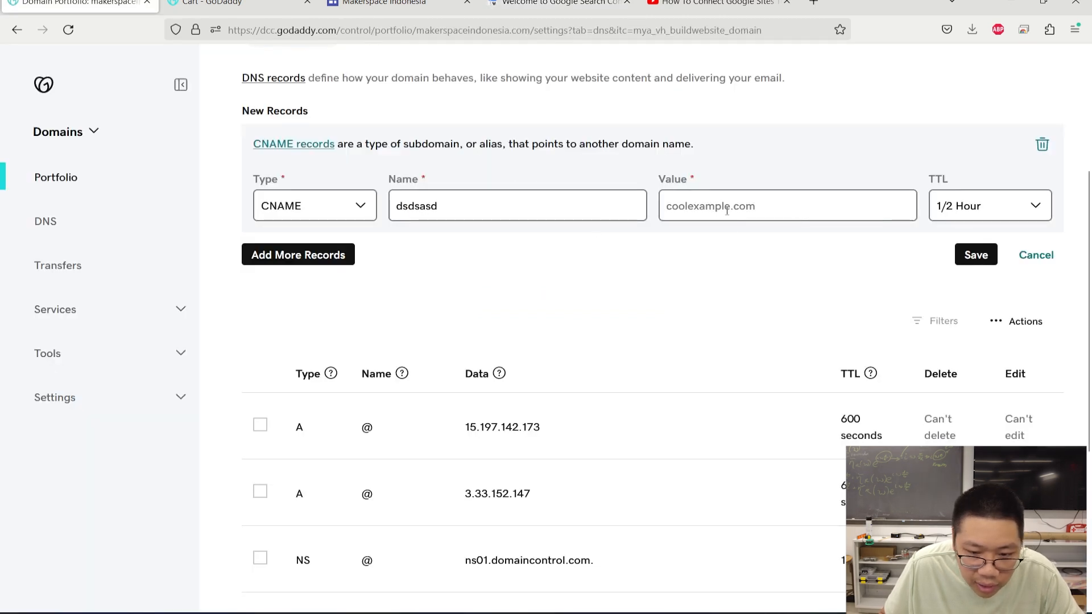
{"action": "key", "text": "ctrl+v"}
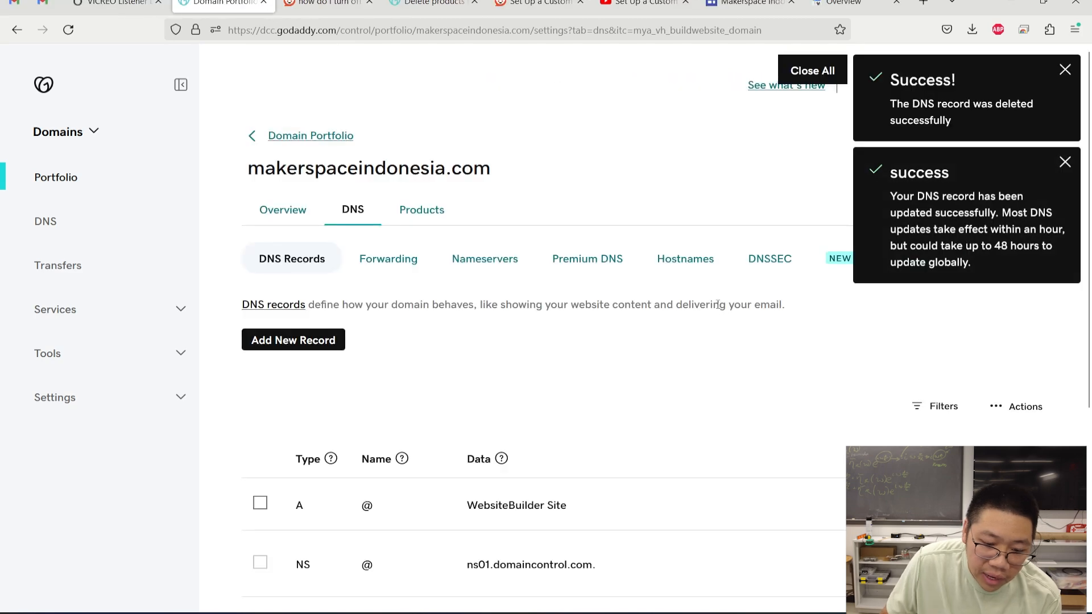
{"action": "scroll", "coordinate": [609, 300], "scroll_direction": "down", "scroll_amount": 3}
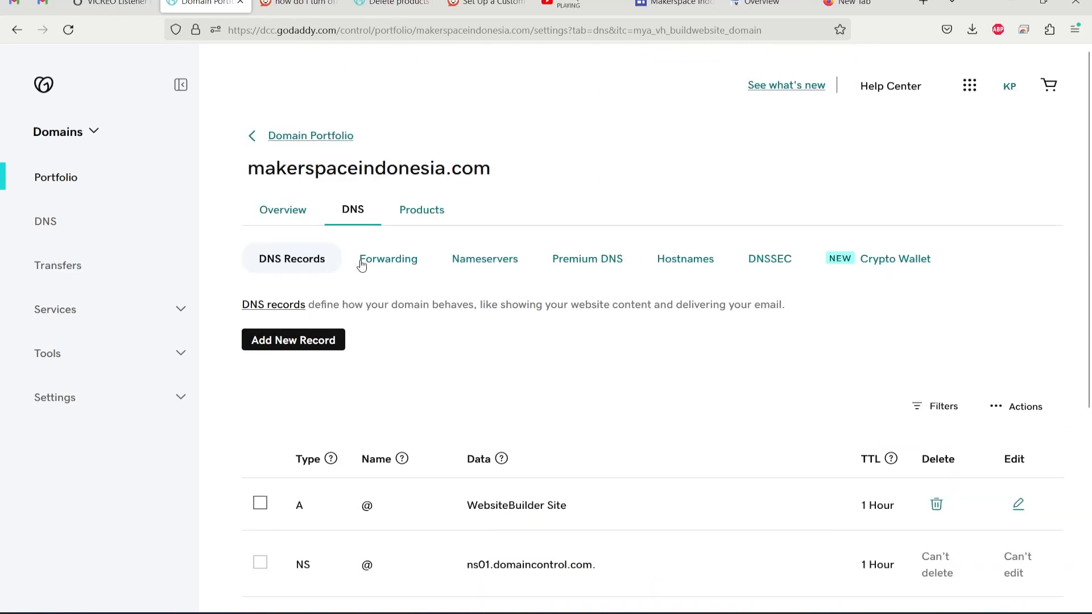
{"action": "left_click", "coordinate": [361, 264]}
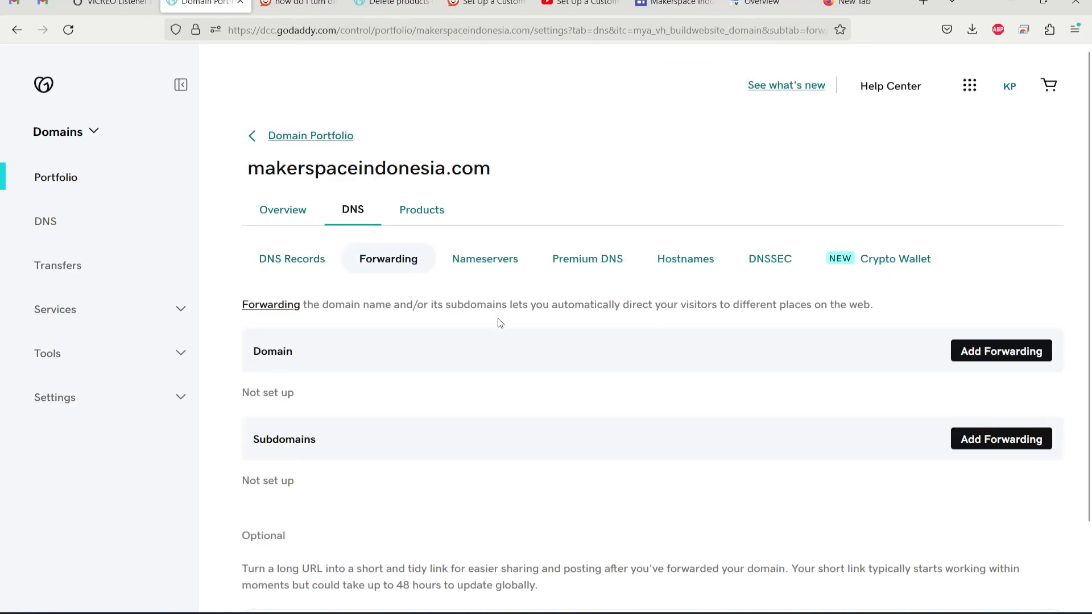
{"action": "left_click", "coordinate": [957, 350]}
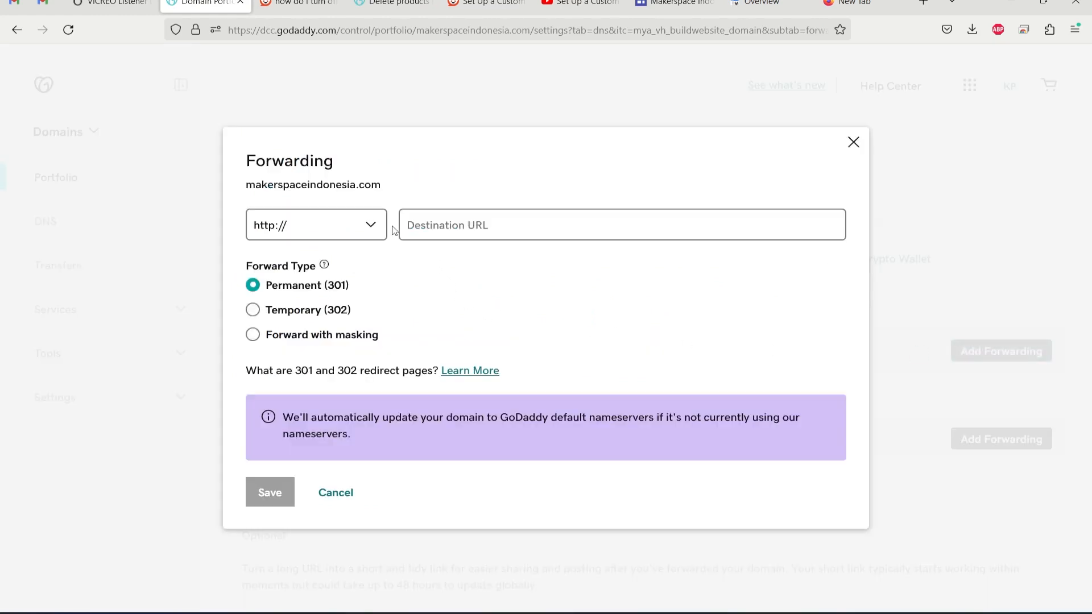
{"action": "left_click", "coordinate": [365, 226]}
{"action": "left_click", "coordinate": [352, 271]}
{"action": "type", "text": "www.makerspaceindonesia.com"}
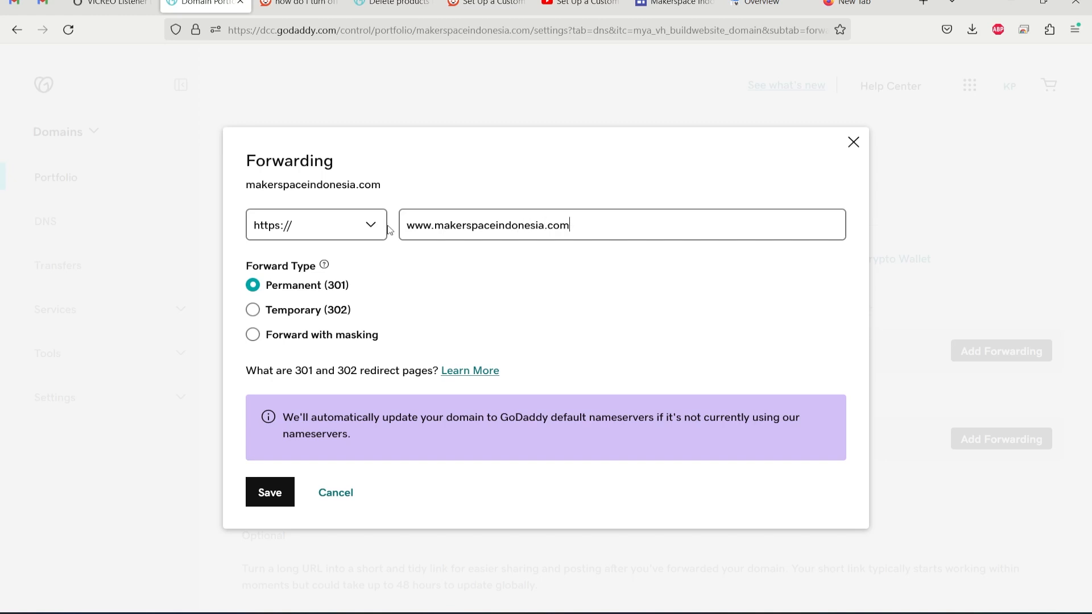
{"action": "left_click", "coordinate": [278, 491]}
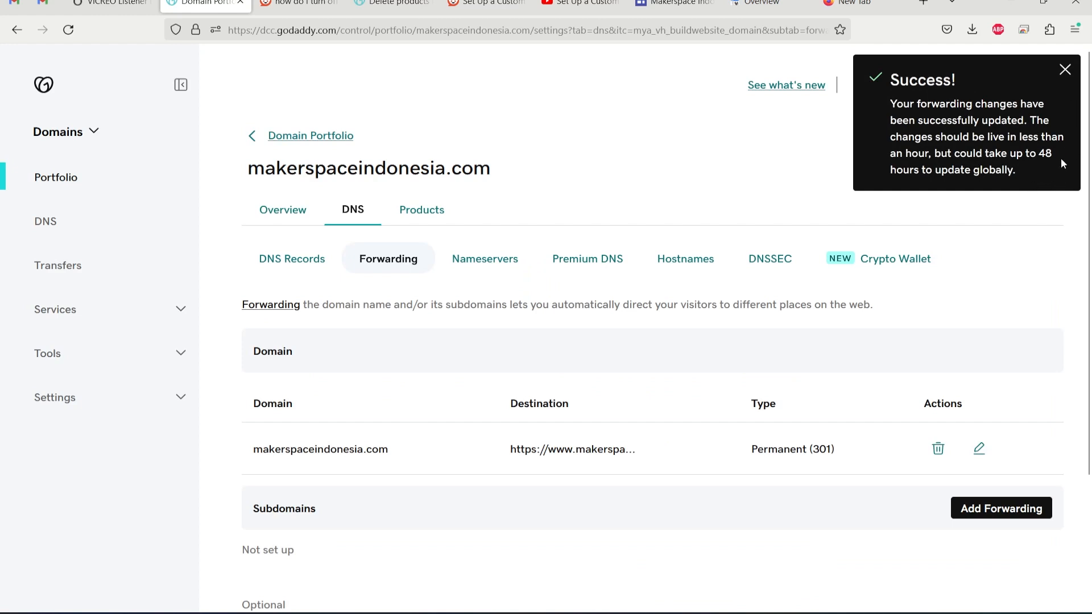
{"action": "left_click", "coordinate": [1067, 70]}
{"action": "type", "text": "www"}
{"action": "type", "text": ".makerspaceindone"}
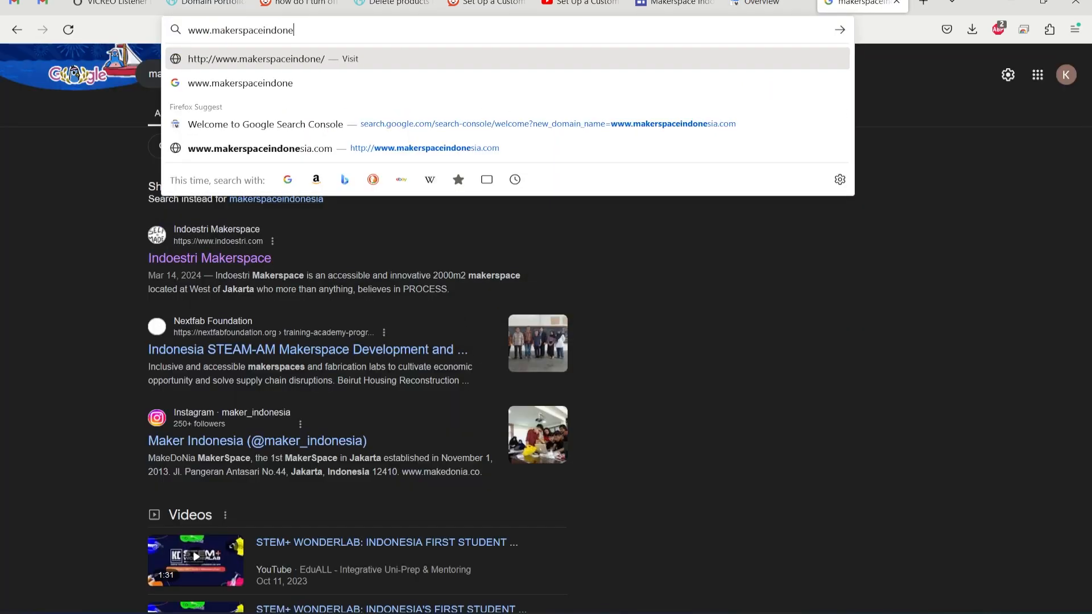
{"action": "type", "text": "sia.com"}
{"action": "key", "text": "Return"}
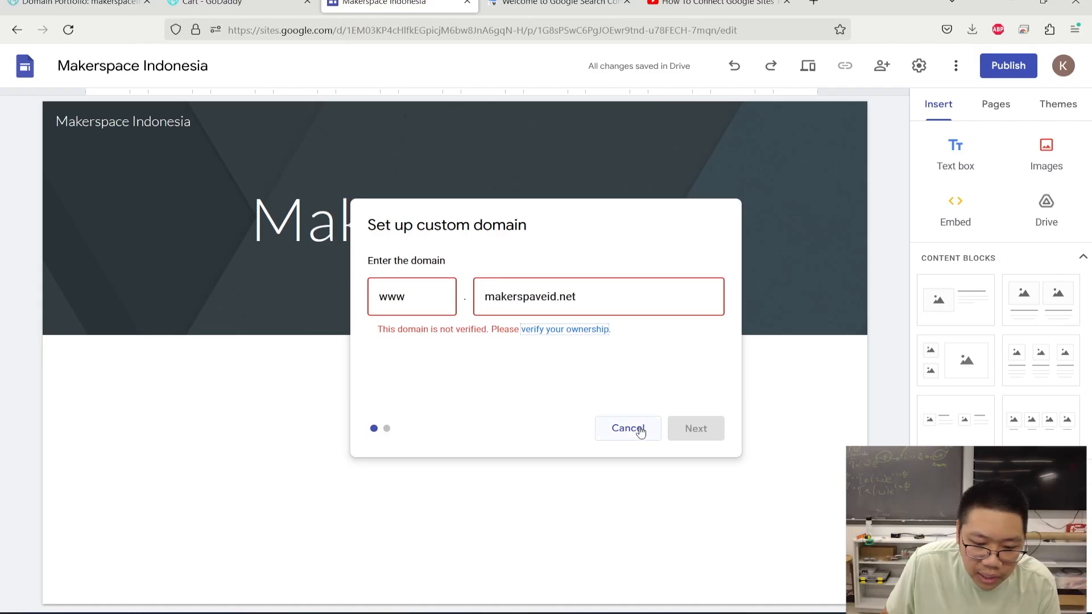
{"action": "left_click", "coordinate": [632, 429]}
{"action": "left_click", "coordinate": [775, 199]}
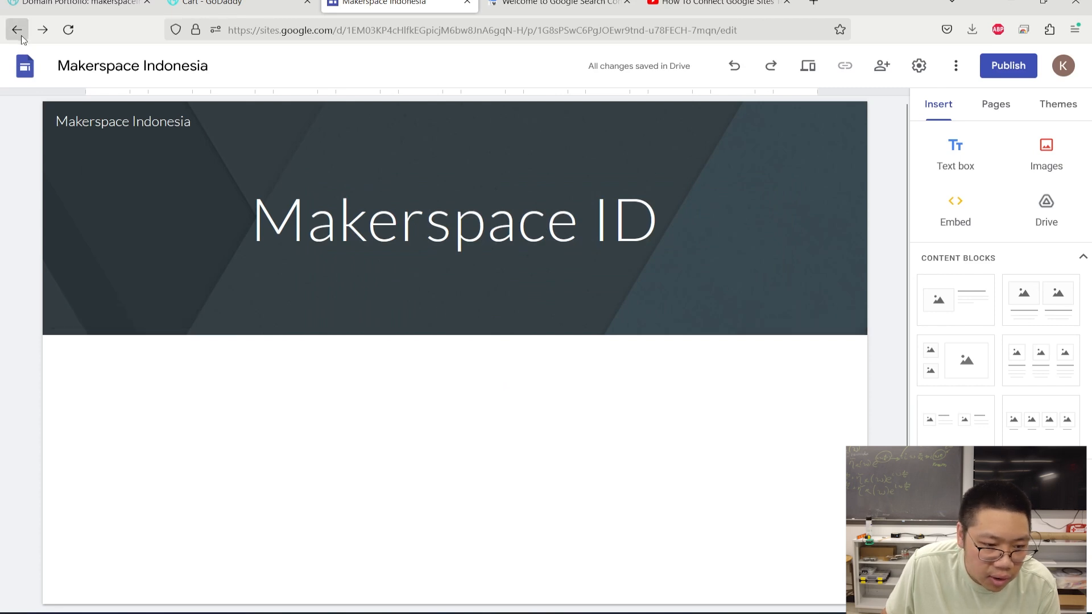
{"action": "left_click", "coordinate": [26, 67]}
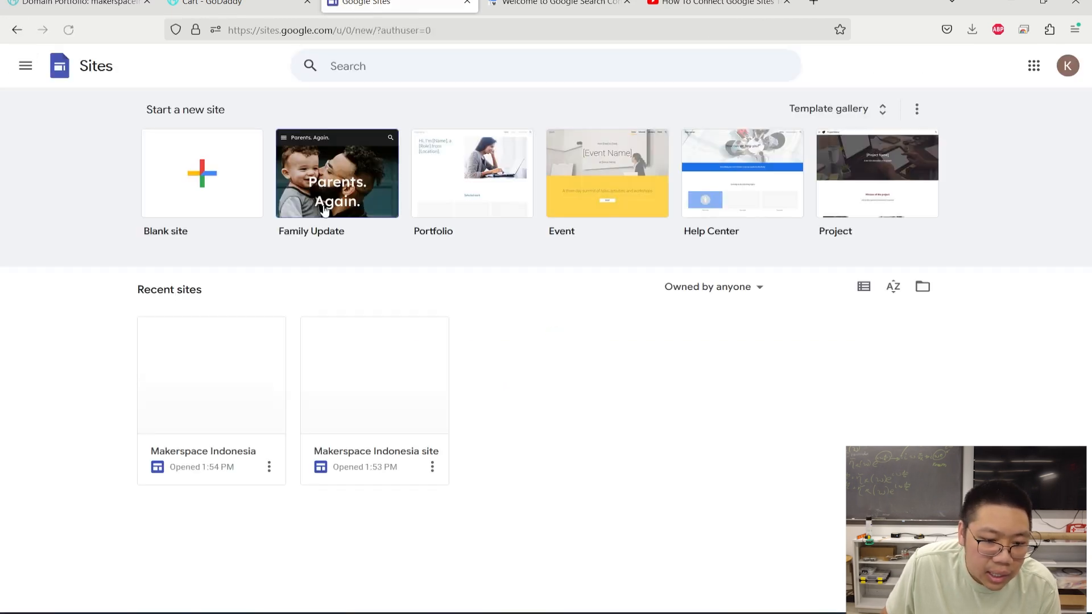
- Open the Makerspace Indonesia site and select its Cambridge Dictionary quote section
{"action": "left_click", "coordinate": [407, 390]}
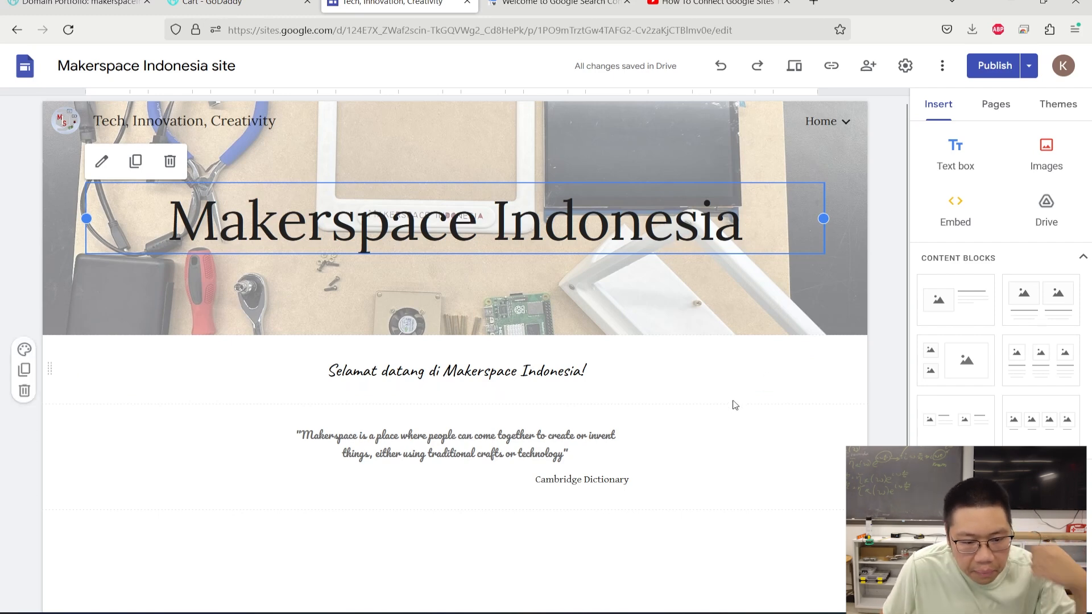
{"action": "scroll", "coordinate": [673, 427], "scroll_direction": "down", "scroll_amount": 1}
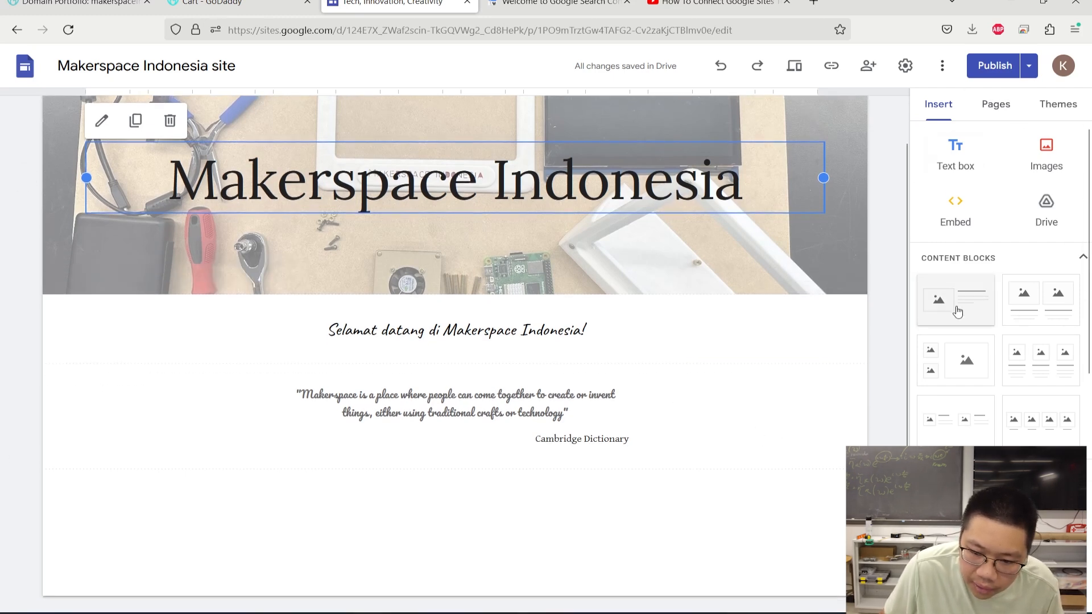
{"action": "left_click", "coordinate": [716, 458]}
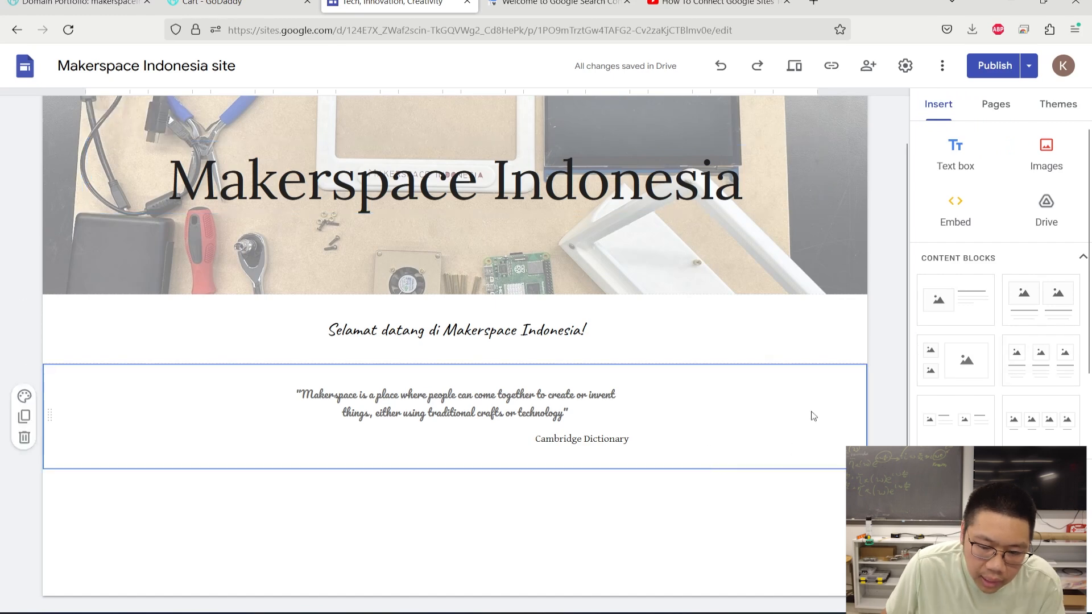
{"action": "mouse_move", "coordinate": [677, 244]}
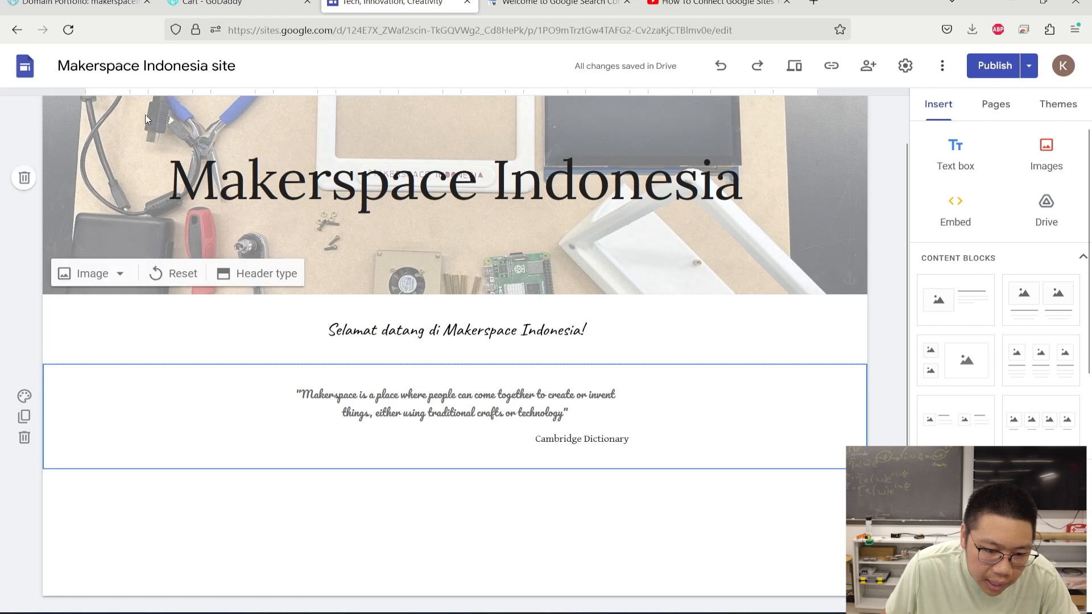
- Anchor the header photo at its centre after briefly trying the top anchor
{"action": "left_click", "coordinate": [105, 273]}
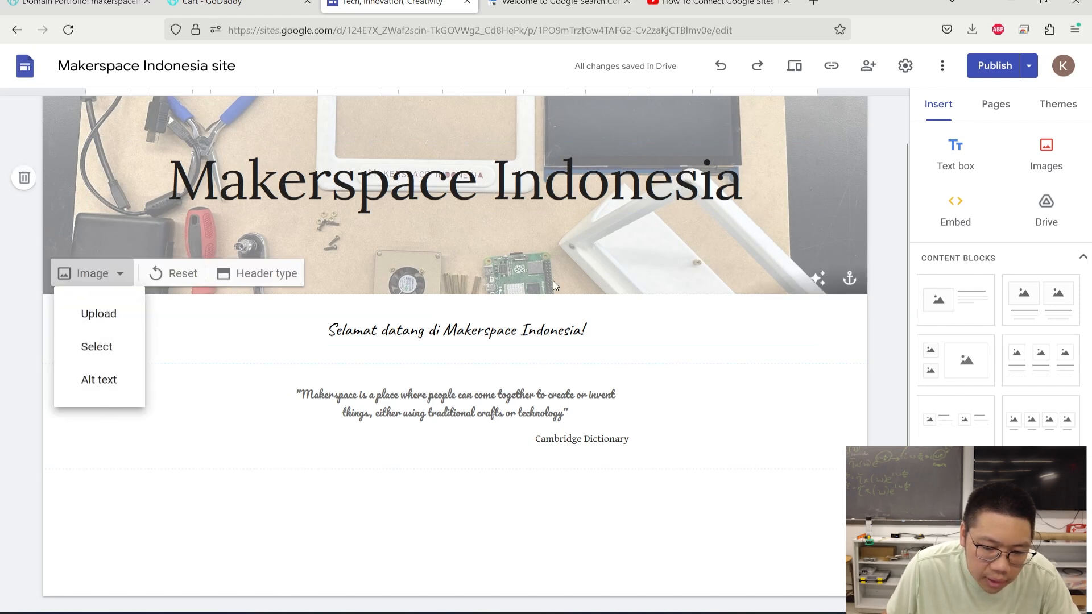
{"action": "left_click", "coordinate": [845, 287]}
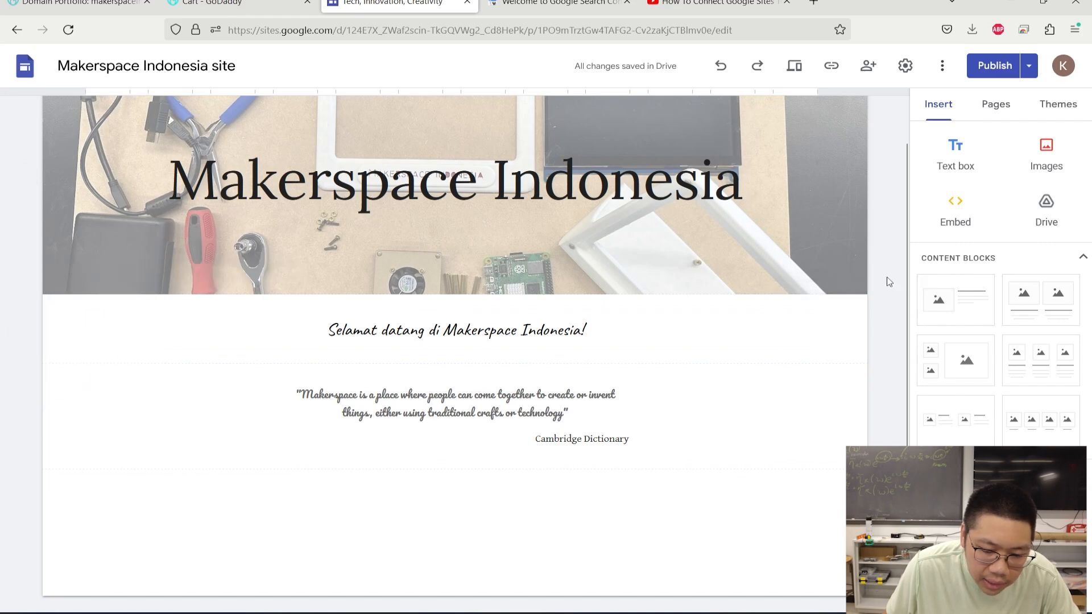
{"action": "left_click", "coordinate": [847, 280]}
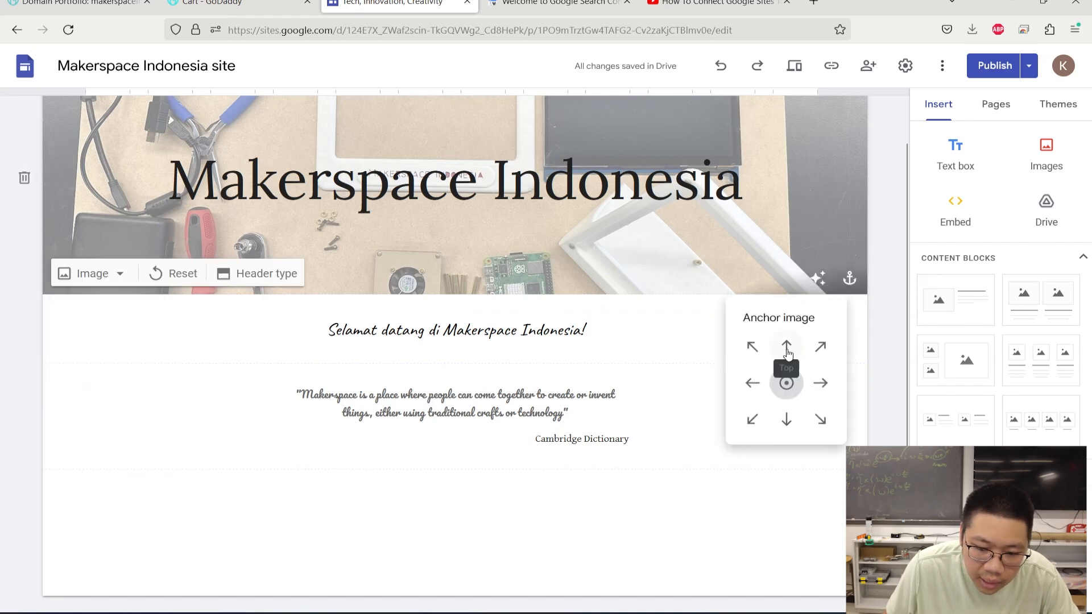
{"action": "left_click", "coordinate": [787, 348]}
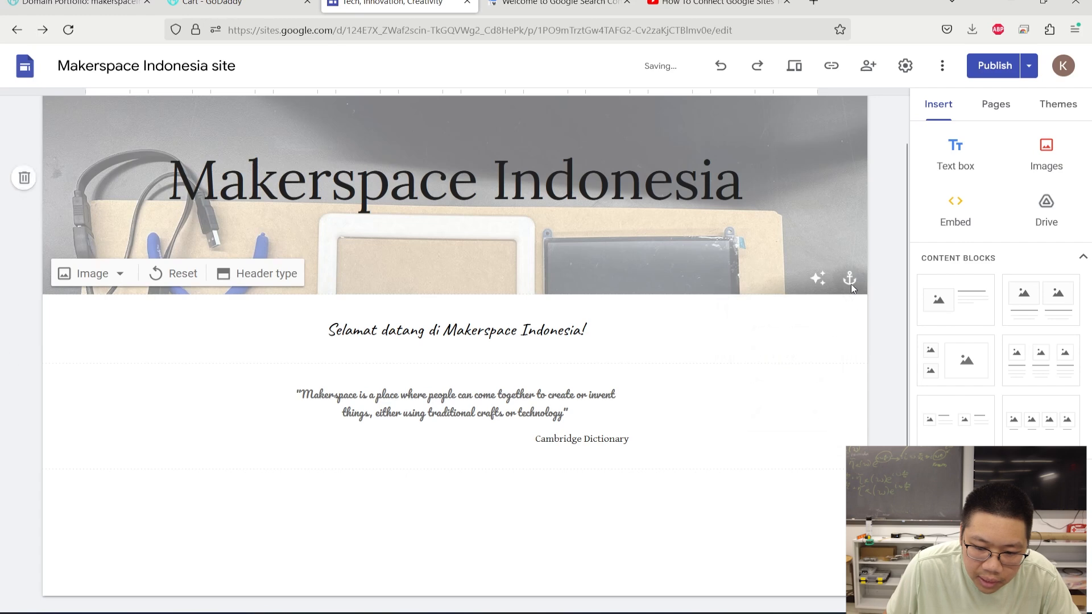
{"action": "left_click", "coordinate": [849, 278]}
{"action": "left_click", "coordinate": [786, 383]}
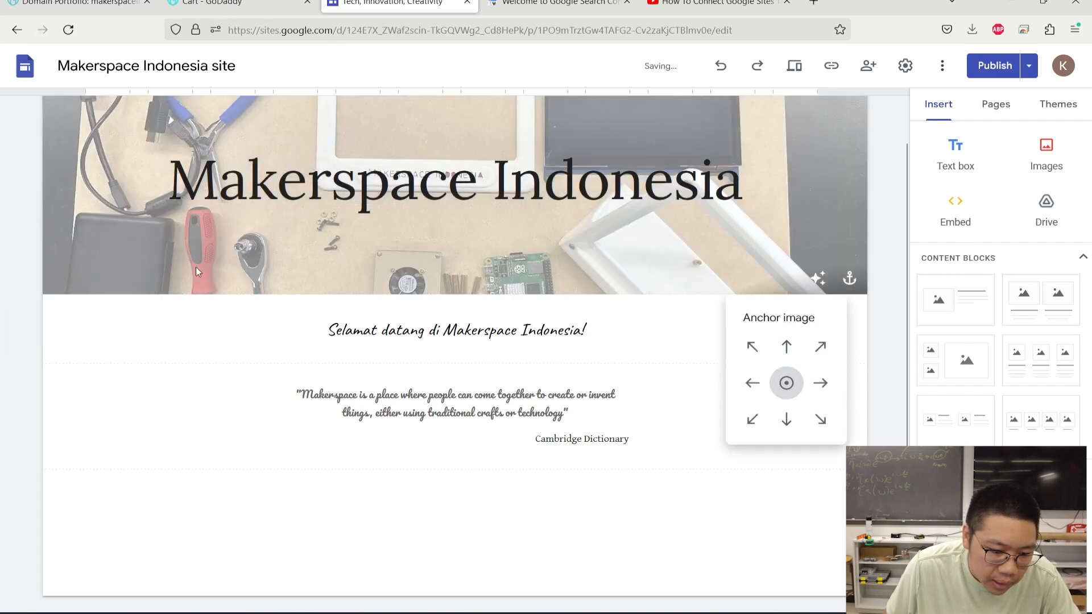
{"action": "left_click", "coordinate": [409, 248]}
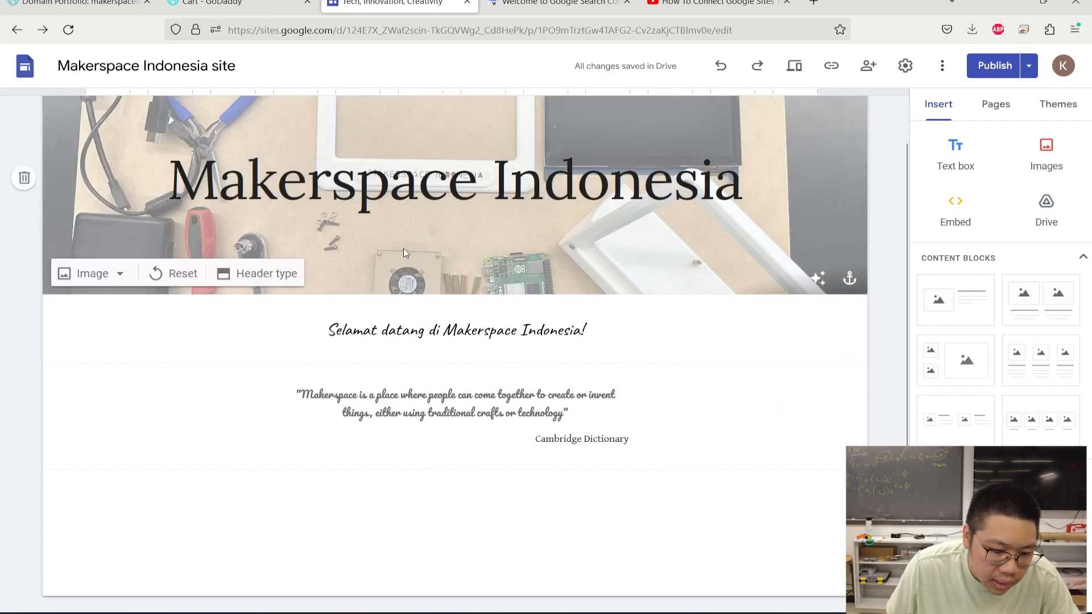
- Try the Large banner and Cover header types, then settle on Banner
{"action": "left_click", "coordinate": [247, 272]}
{"action": "left_click", "coordinate": [193, 268]}
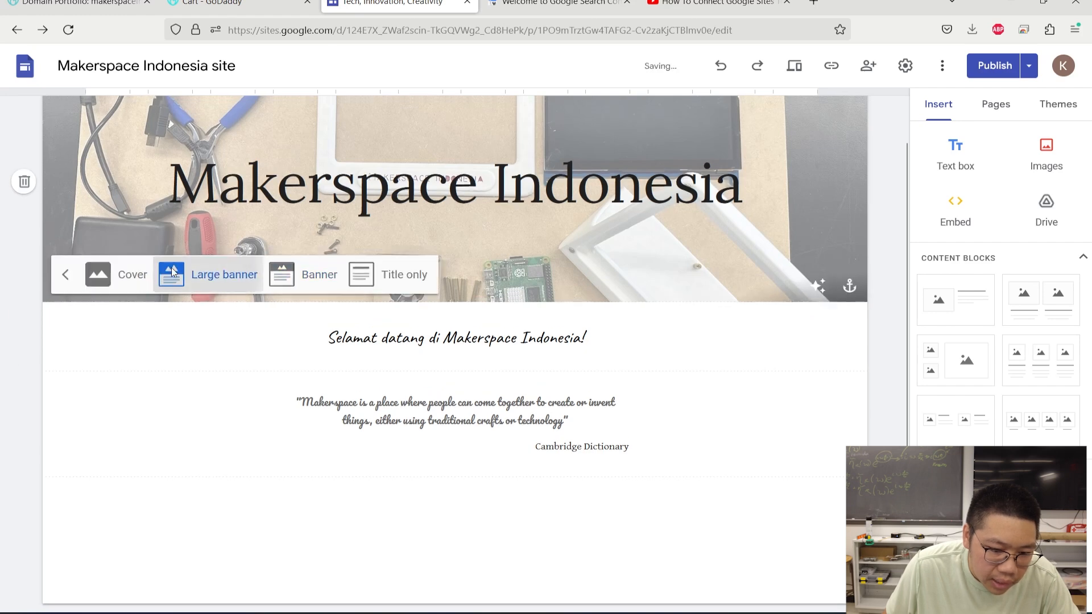
{"action": "left_click", "coordinate": [113, 388]}
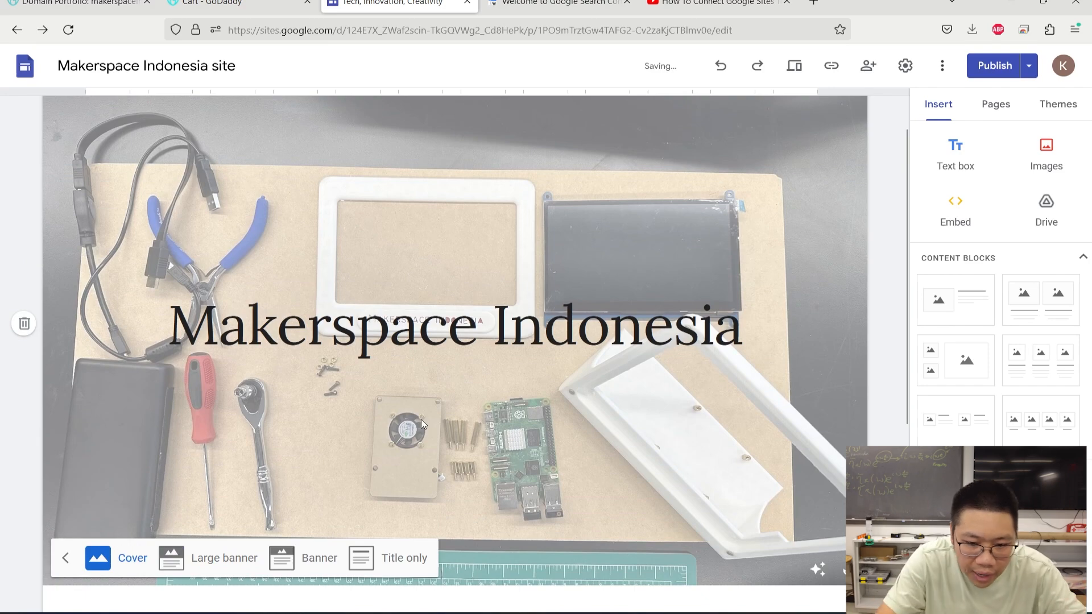
{"action": "left_click", "coordinate": [292, 560]}
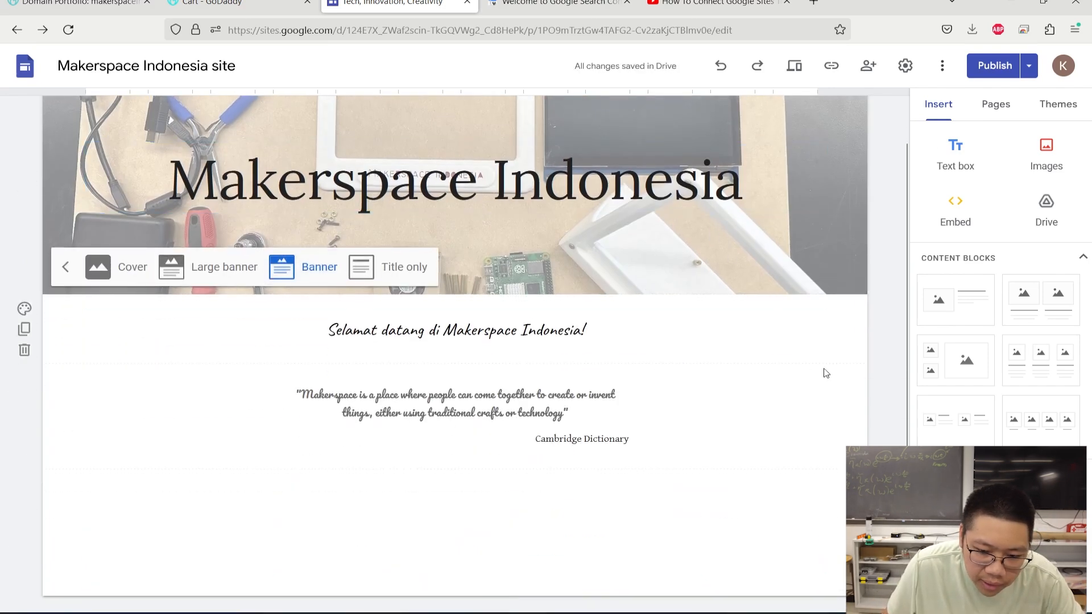
{"action": "left_click", "coordinate": [572, 339]}
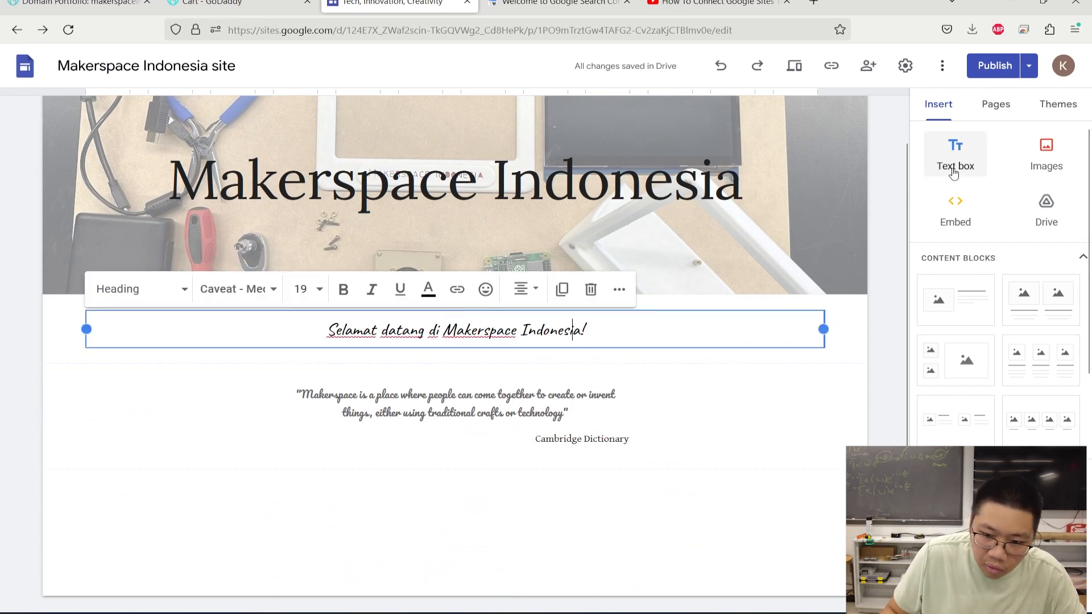
- Add a text box below the Cambridge Dictionary quote reading "Makerspace Indonesia adalah"
{"action": "left_click", "coordinate": [717, 431]}
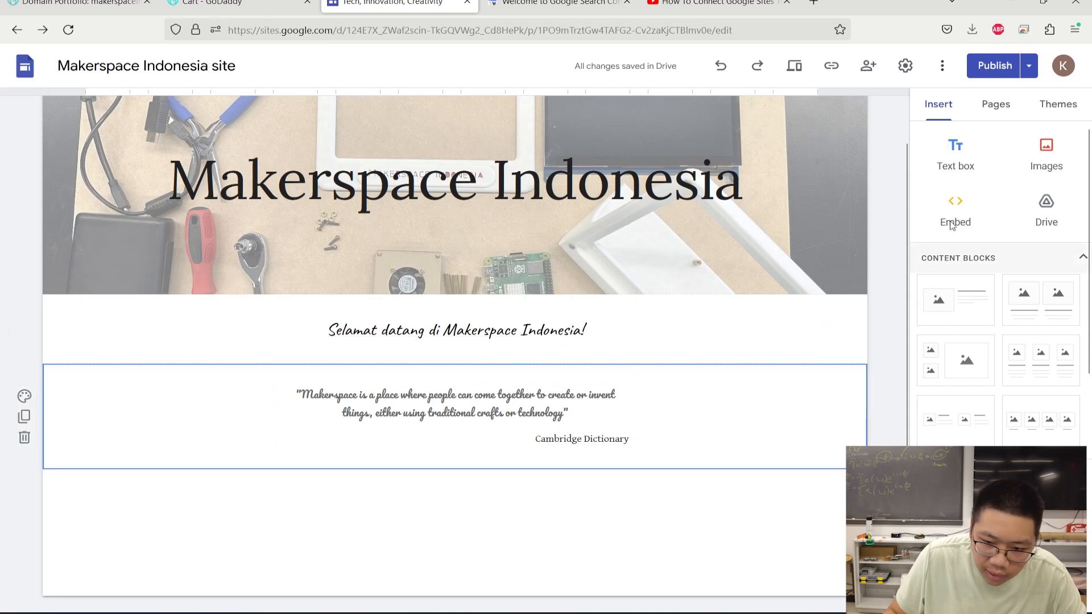
{"action": "left_click", "coordinate": [955, 155]}
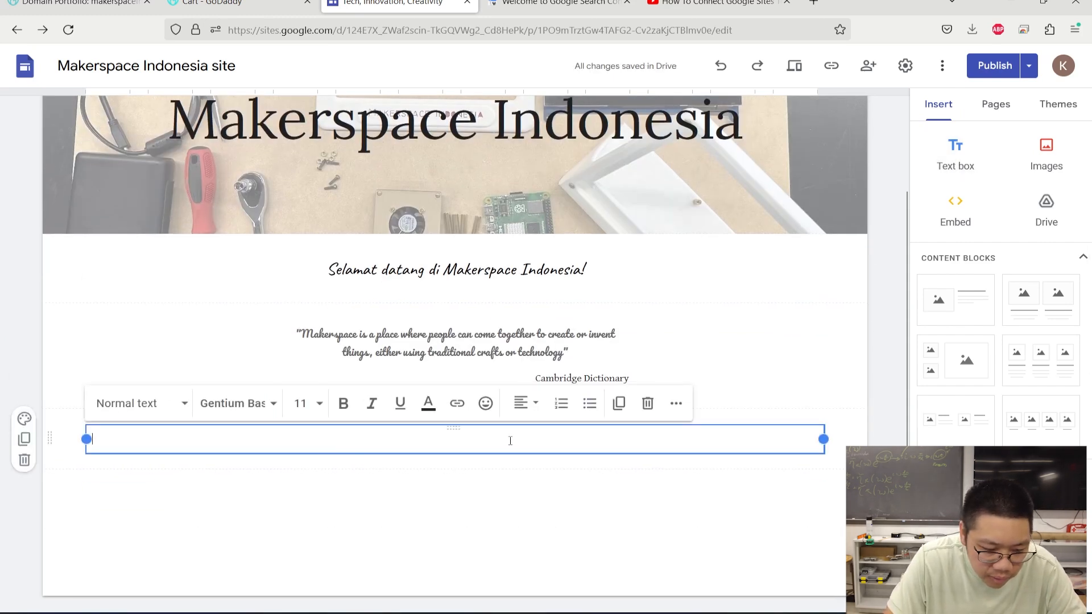
{"action": "type", "text": "In"}
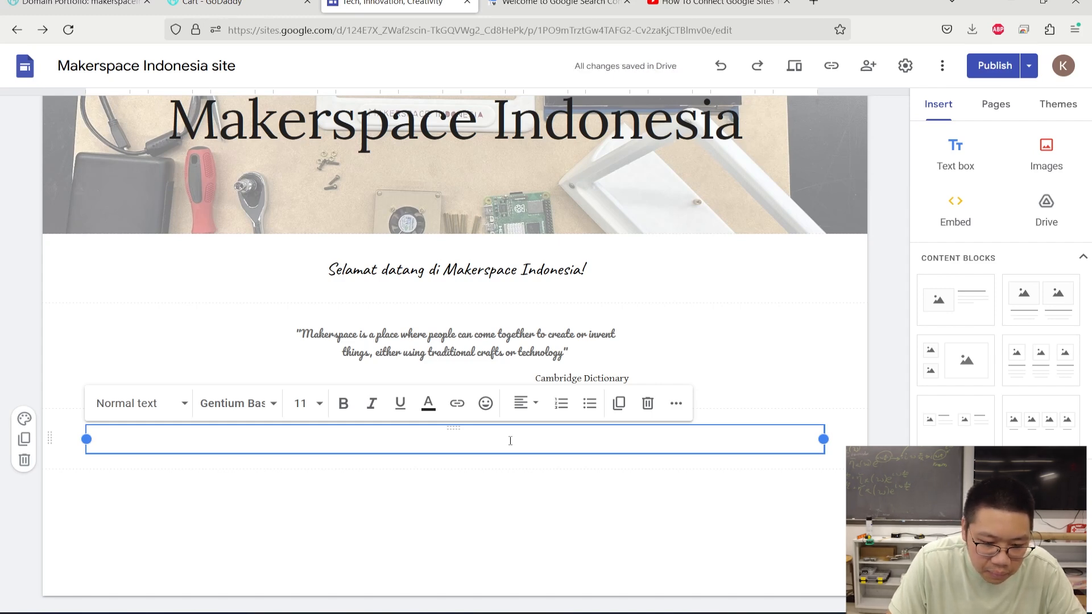
{"action": "type", "text": "Mka"}
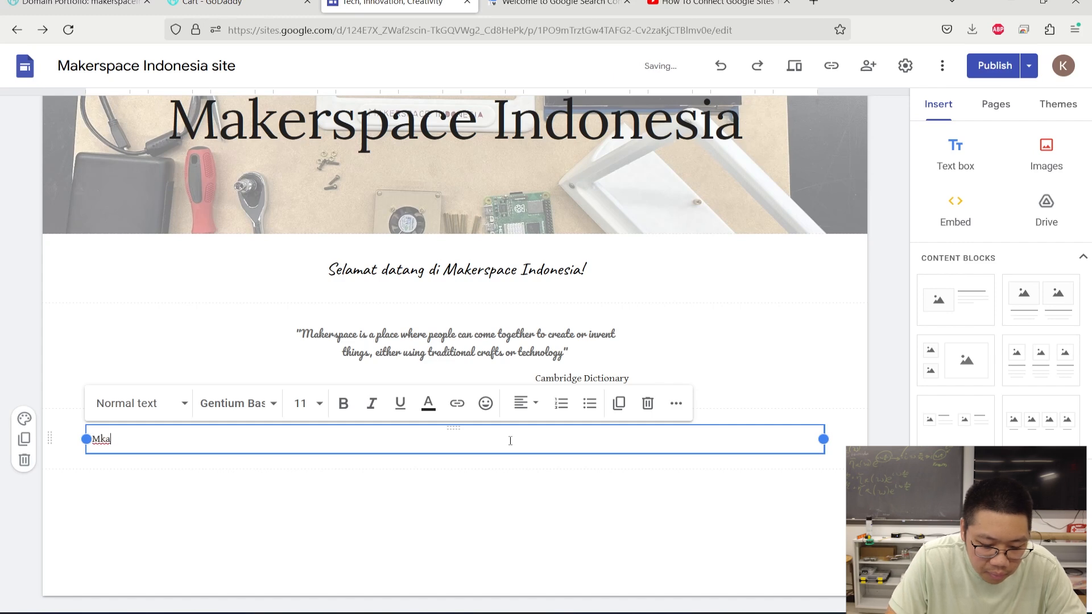
{"action": "type", "text": "er"}
{"action": "key", "text": "BackSpace"}
{"action": "key", "text": "BackSpace"}
{"action": "key", "text": "BackSpace"}
{"action": "key", "text": "BackSpace"}
{"action": "key", "text": "BackSpace"}
{"action": "type", "text": "Makersp"}
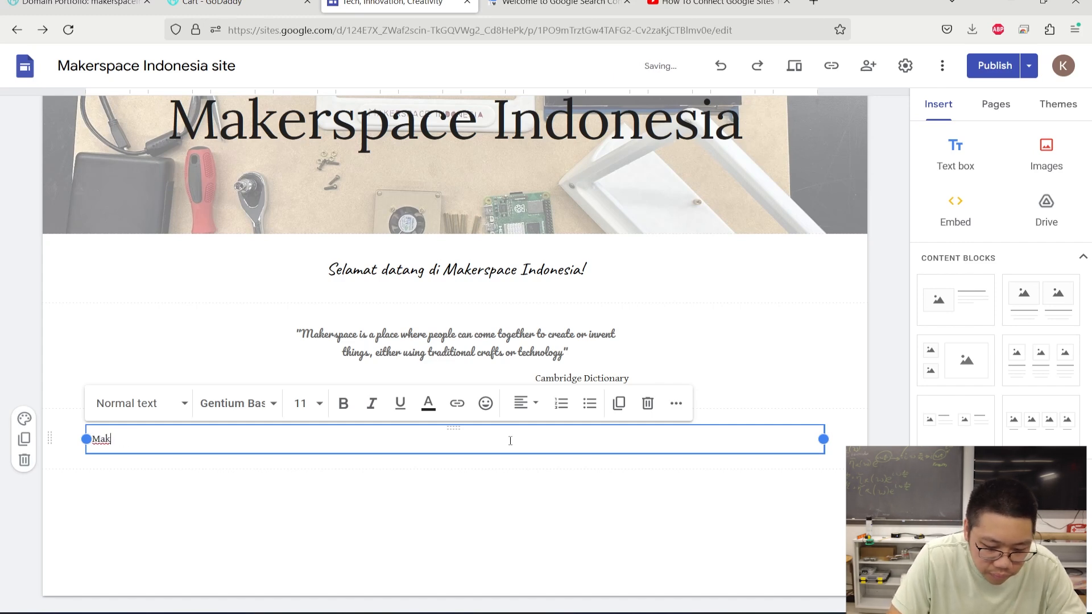
{"action": "type", "text": "on"}
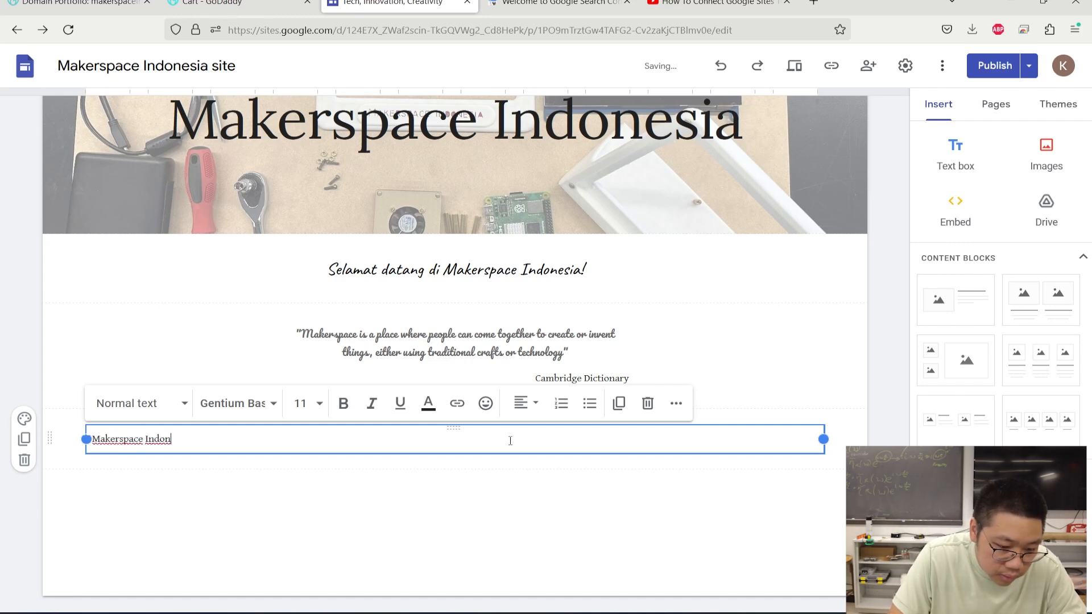
{"action": "type", "text": "esia adala"}
{"action": "key", "text": "BackSpace"}
{"action": "key", "text": "BackSpace"}
{"action": "type", "text": "alah"}
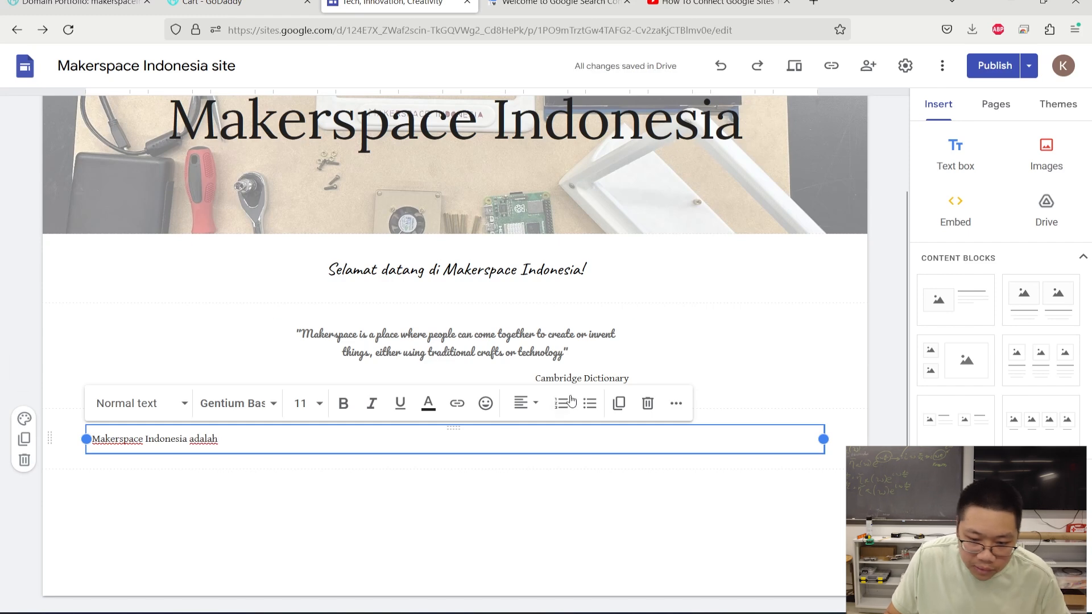
{"action": "left_click", "coordinate": [480, 476]}
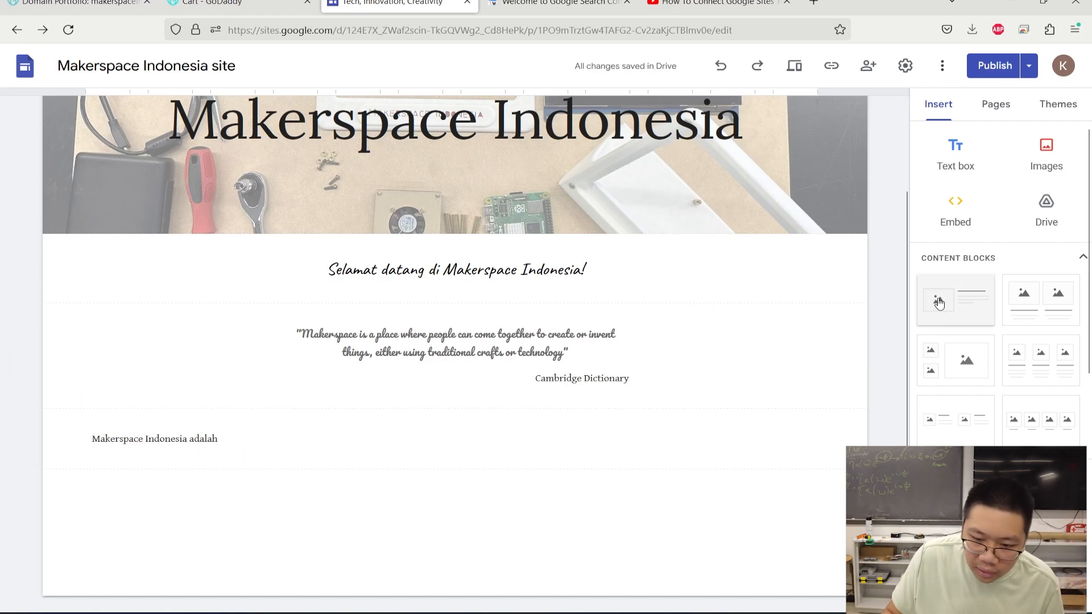
- Insert a two-column image-and-text block below the new line, leaving the image slots empty
{"action": "left_click", "coordinate": [1034, 302]}
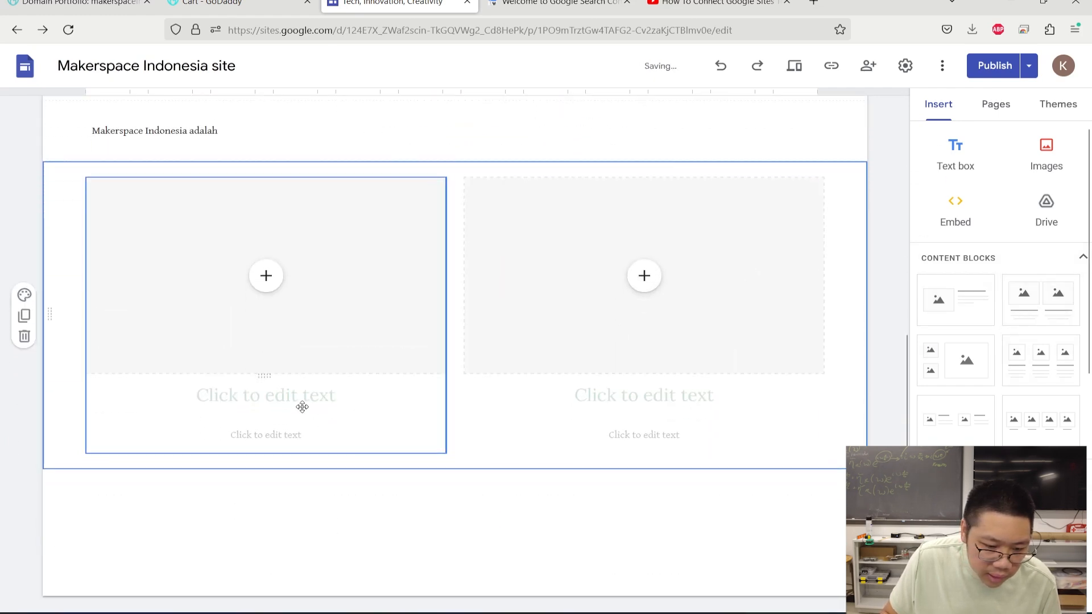
{"action": "left_click", "coordinate": [266, 278]}
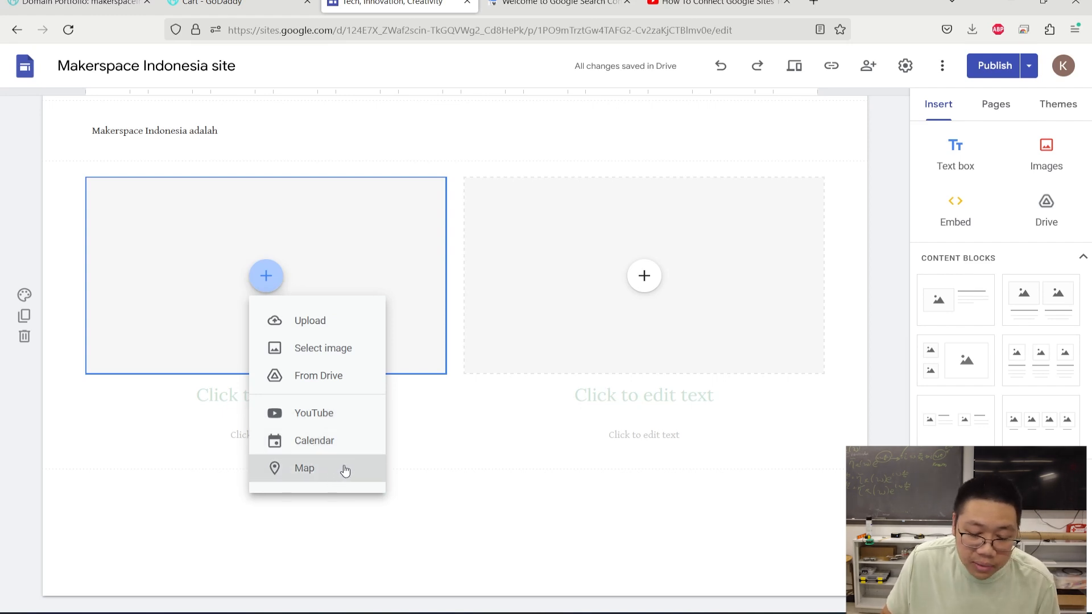
{"action": "left_click", "coordinate": [412, 439]}
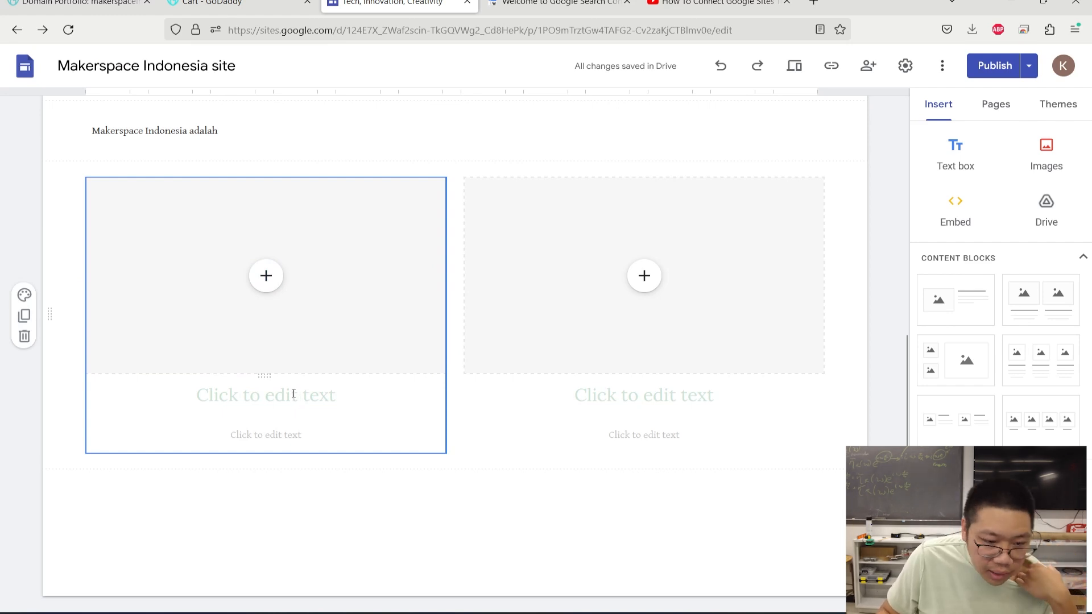
- Type "Lokasi toko" as the left column's heading
{"action": "left_click", "coordinate": [352, 403]}
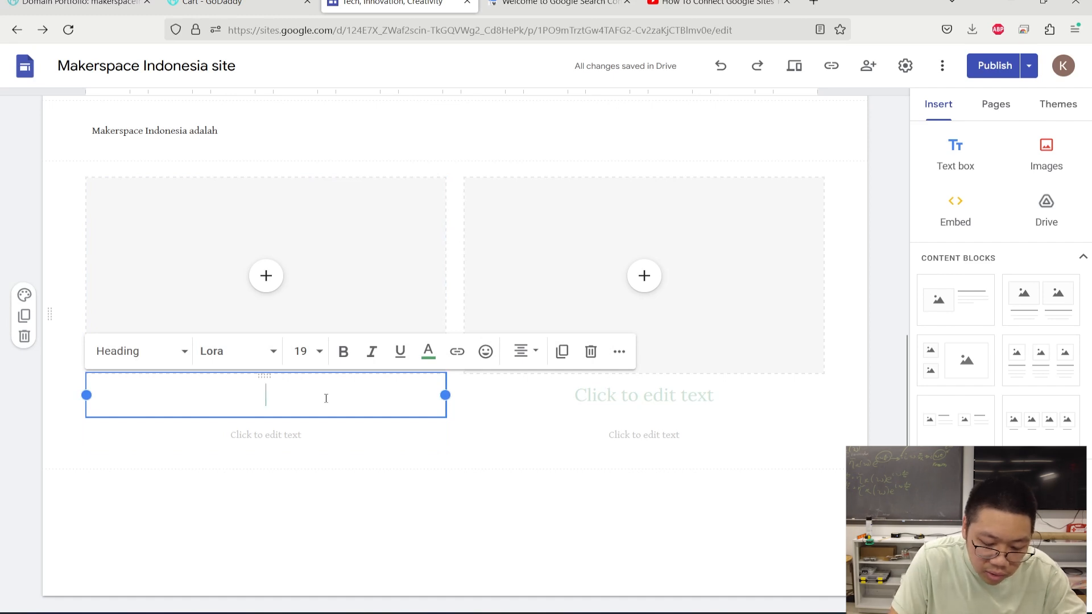
{"action": "type", "text": "Lokasi toko"}
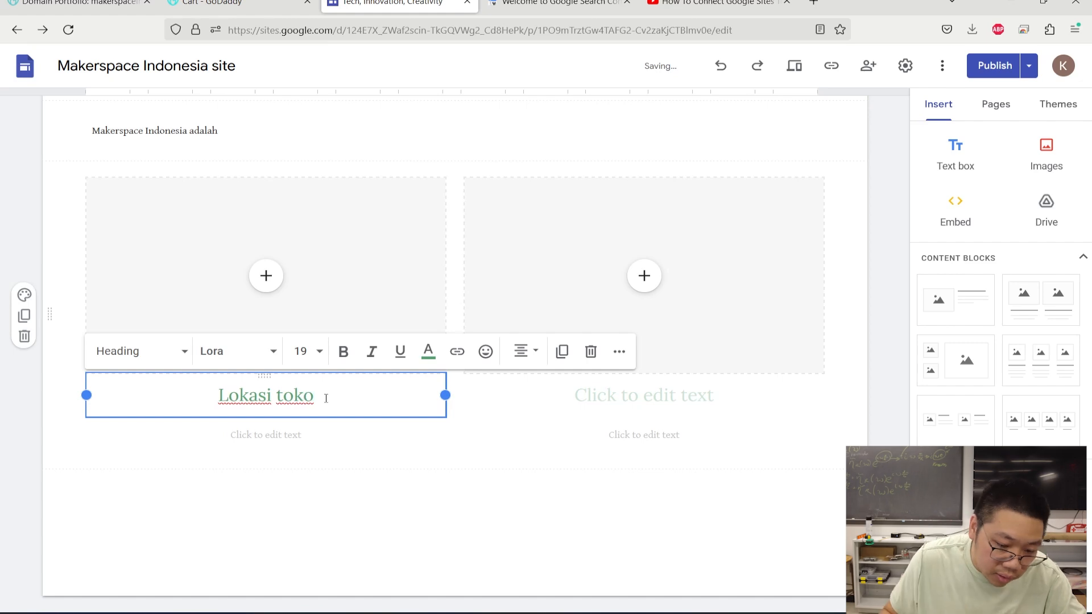
{"action": "scroll", "coordinate": [798, 281], "scroll_direction": "up", "scroll_amount": 1}
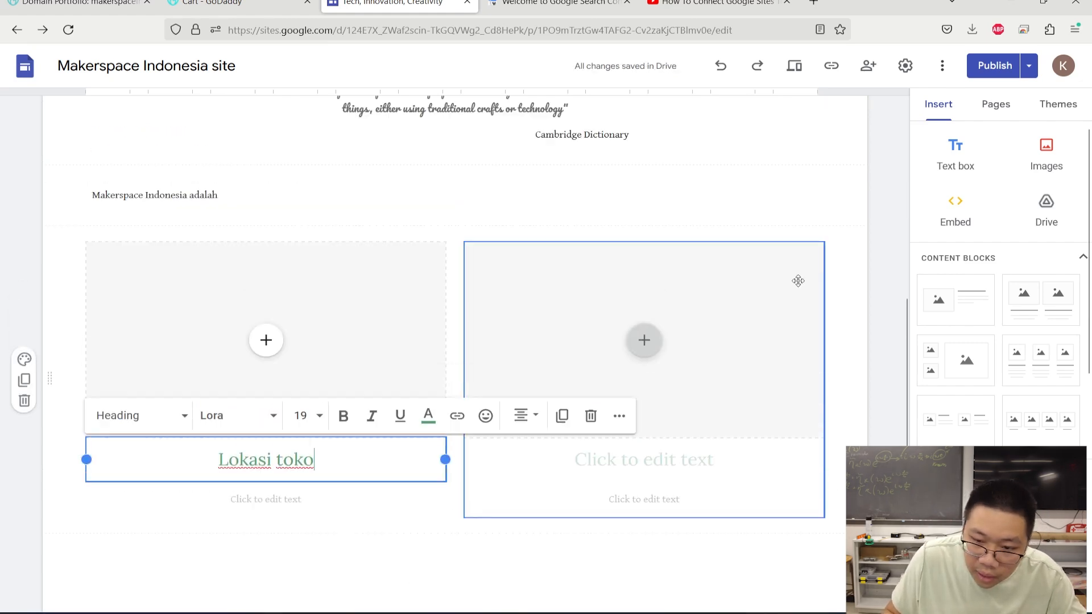
{"action": "scroll", "coordinate": [798, 281], "scroll_direction": "up", "scroll_amount": 7}
{"action": "mouse_move", "coordinate": [802, 133]}
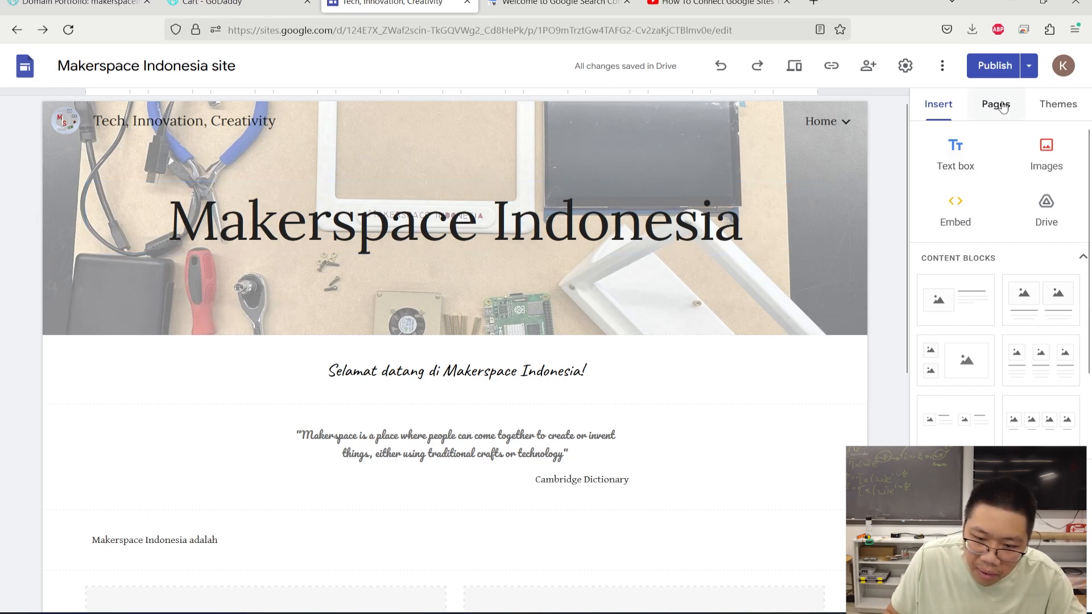
- In the Pages list, add an "Initiator" subpage under Home, then open Projects
{"action": "left_click", "coordinate": [1002, 108]}
{"action": "left_click", "coordinate": [922, 166]}
{"action": "left_click", "coordinate": [1081, 168]}
{"action": "left_click", "coordinate": [1027, 244]}
{"action": "type", "text": "Initiator"}
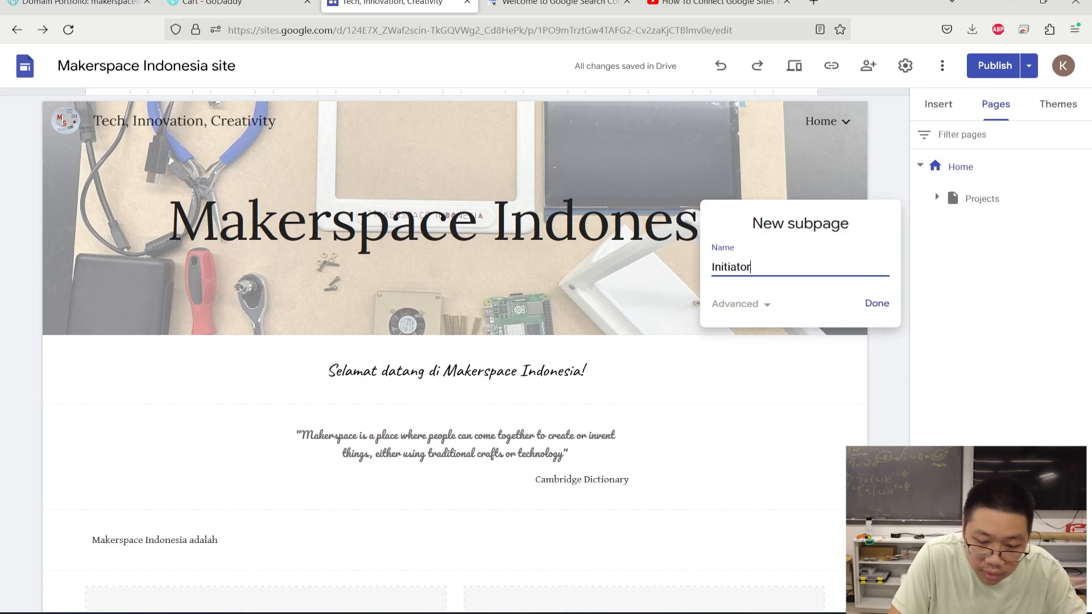
{"action": "left_click", "coordinate": [878, 304]}
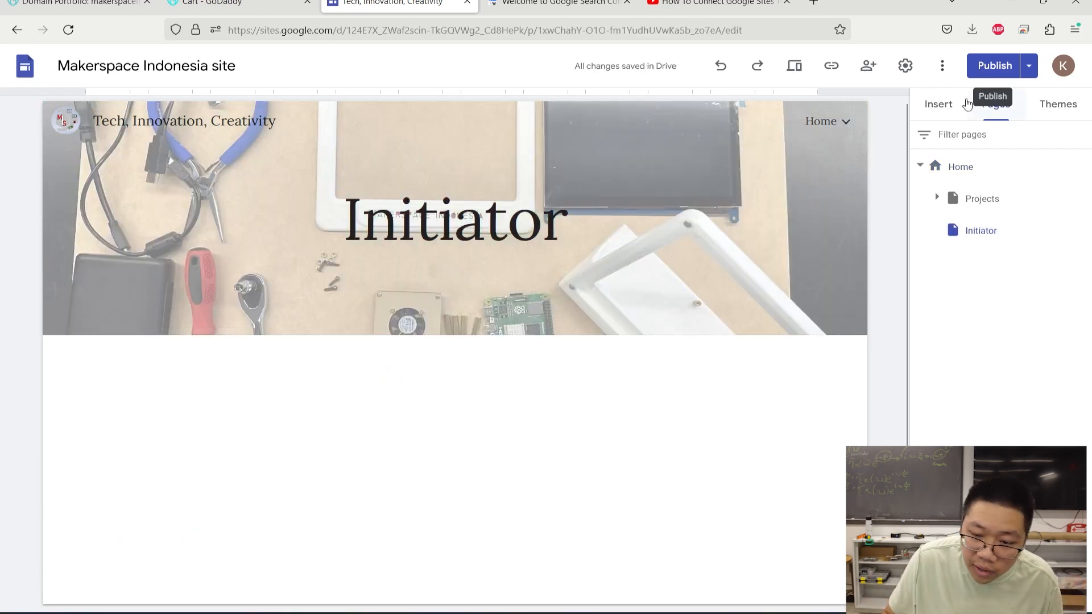
{"action": "left_click", "coordinate": [989, 200]}
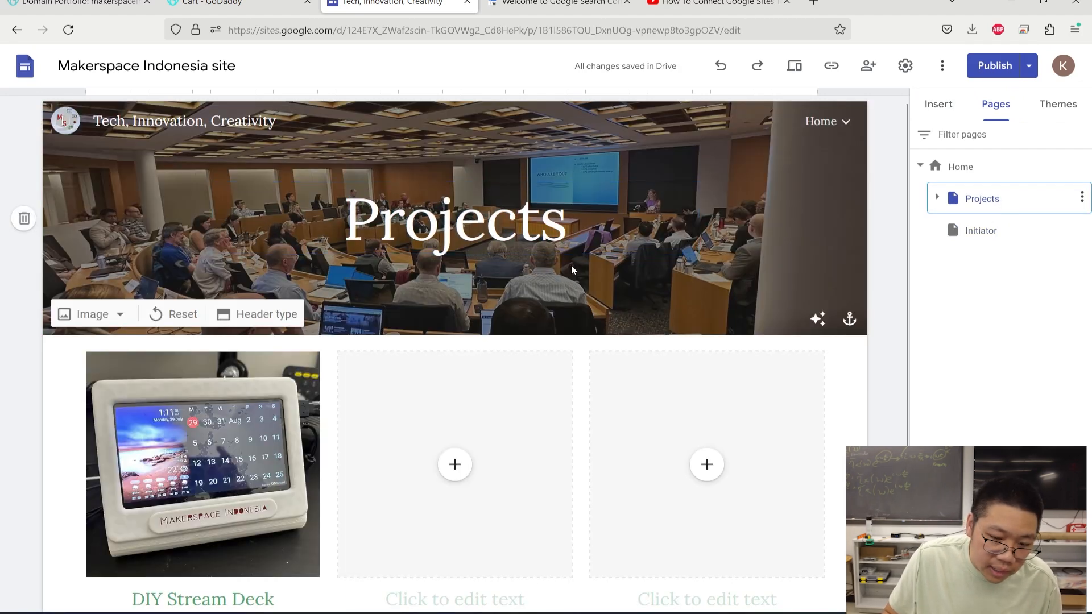
{"action": "scroll", "coordinate": [580, 285], "scroll_direction": "down", "scroll_amount": 2}
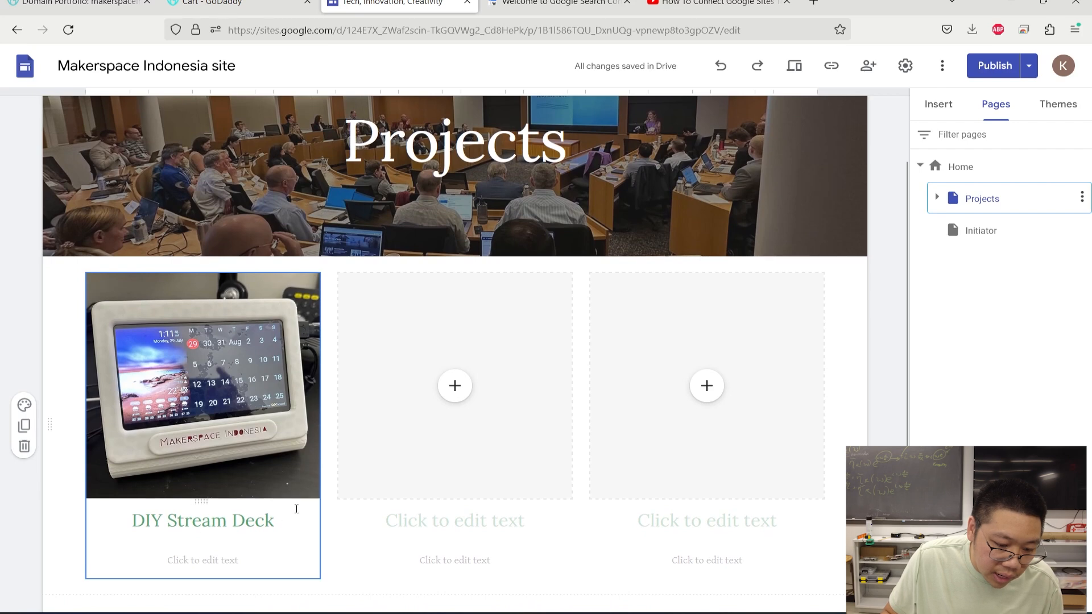